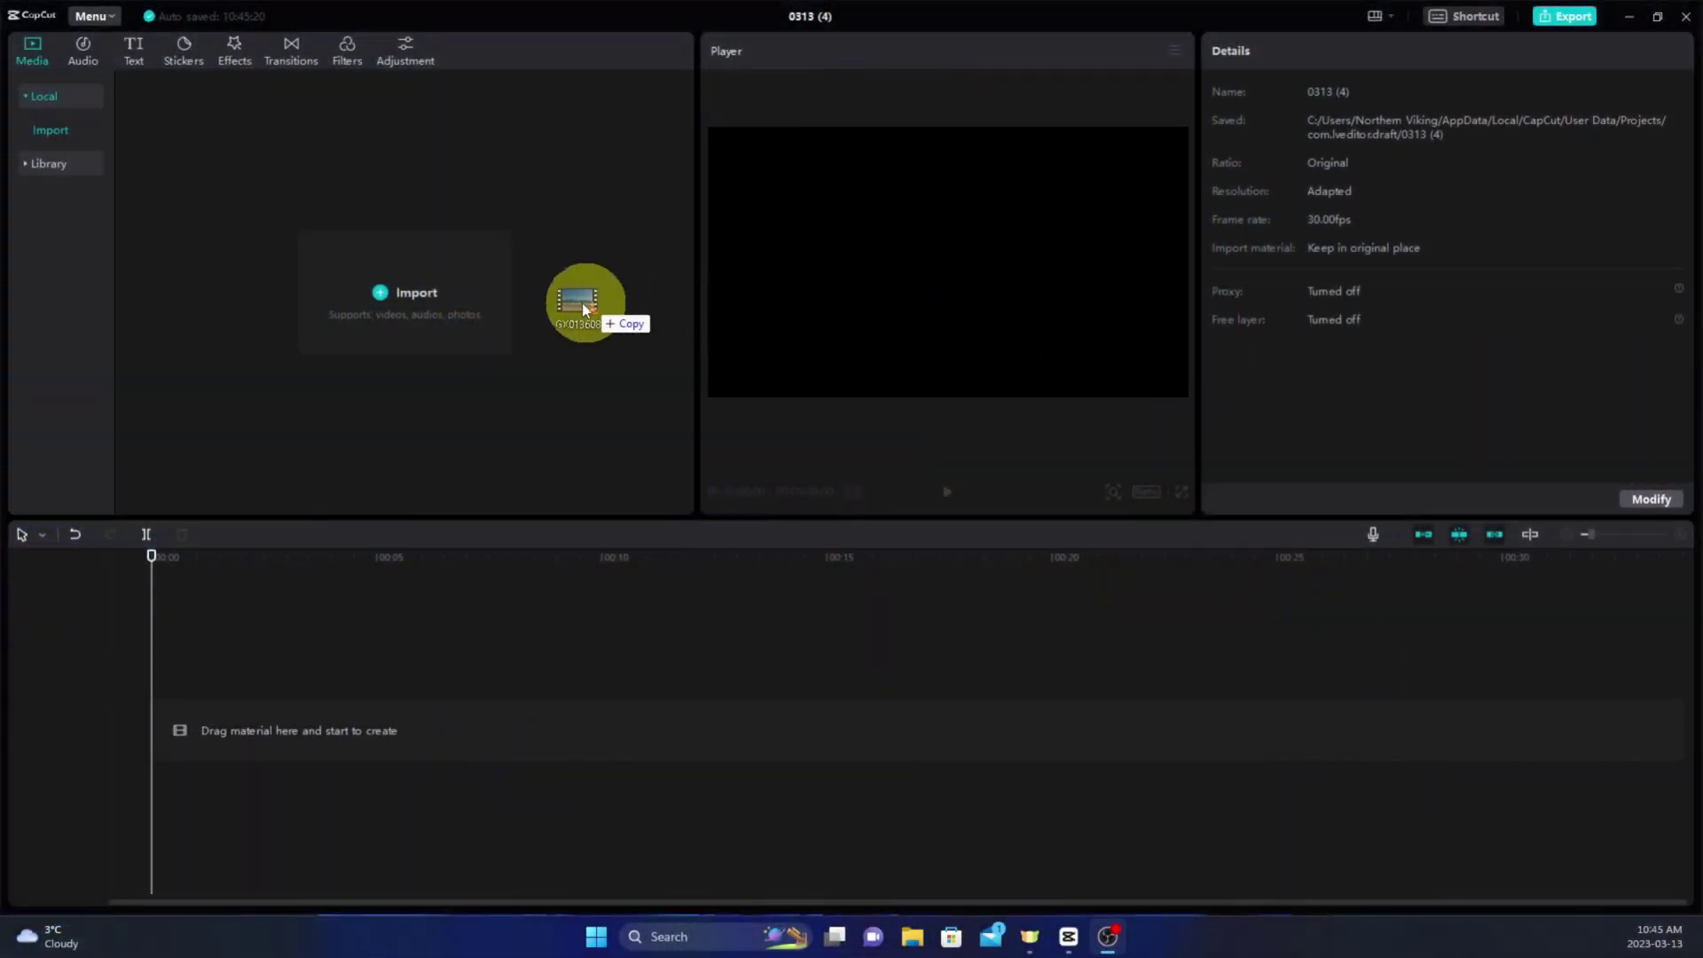
- Place GX013608.MP4 on the CapCut timeline track and start playback
drag(224, 182, 217, 741)
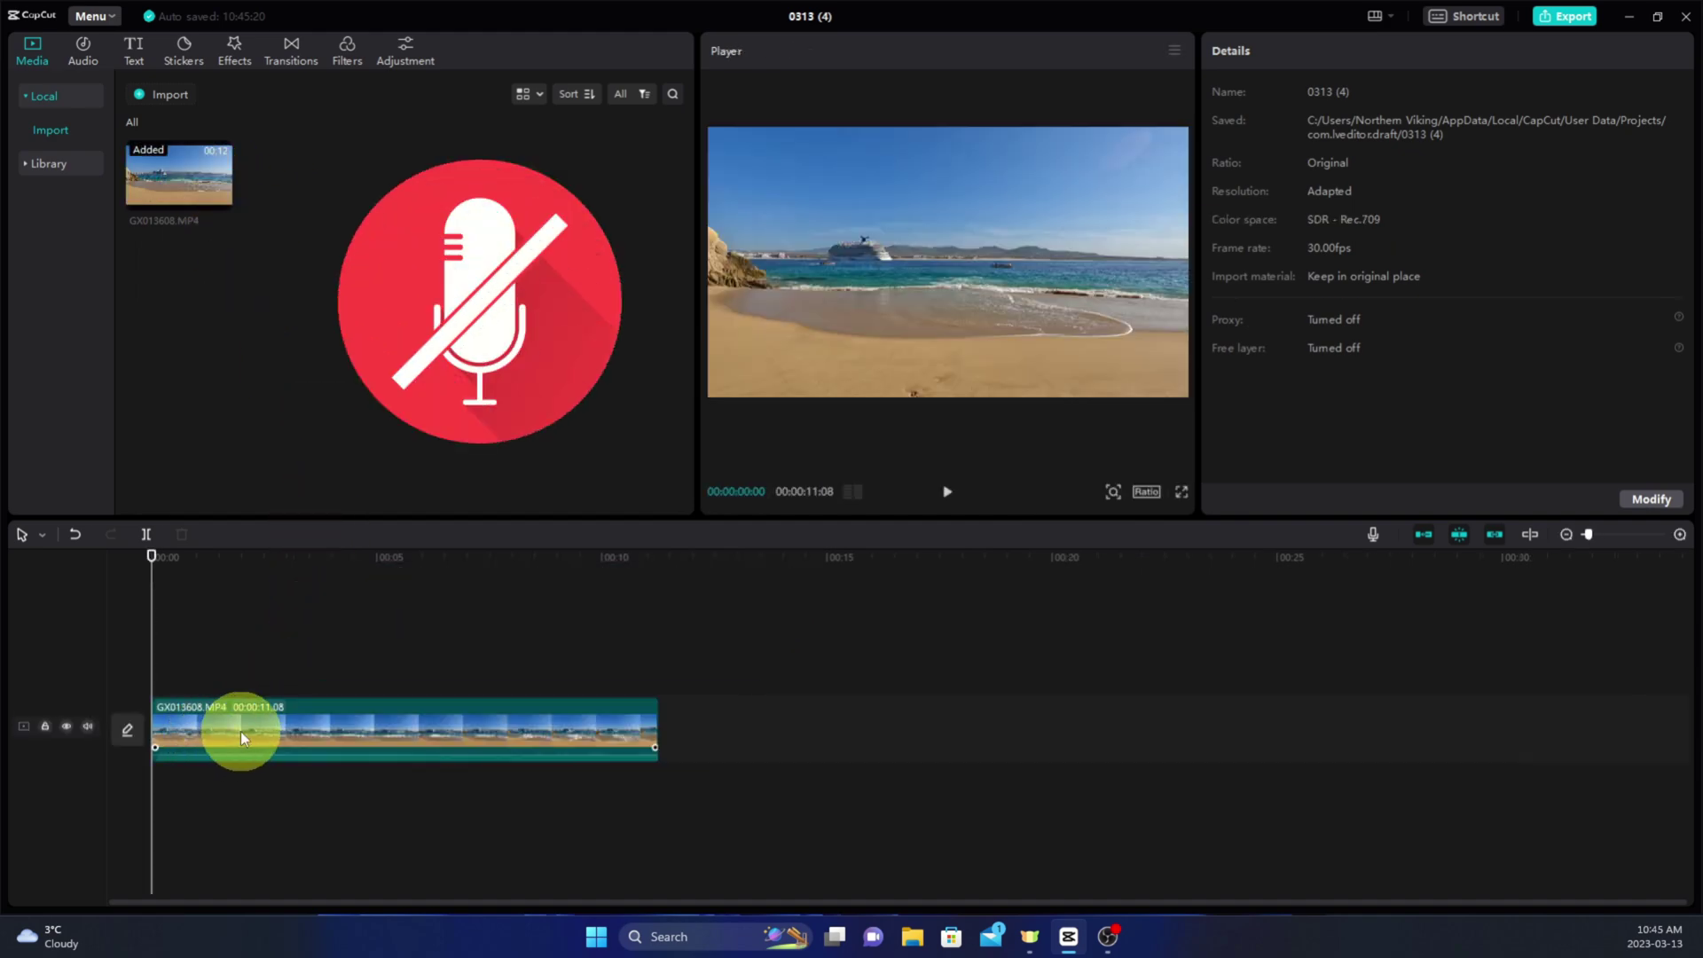
key(space)
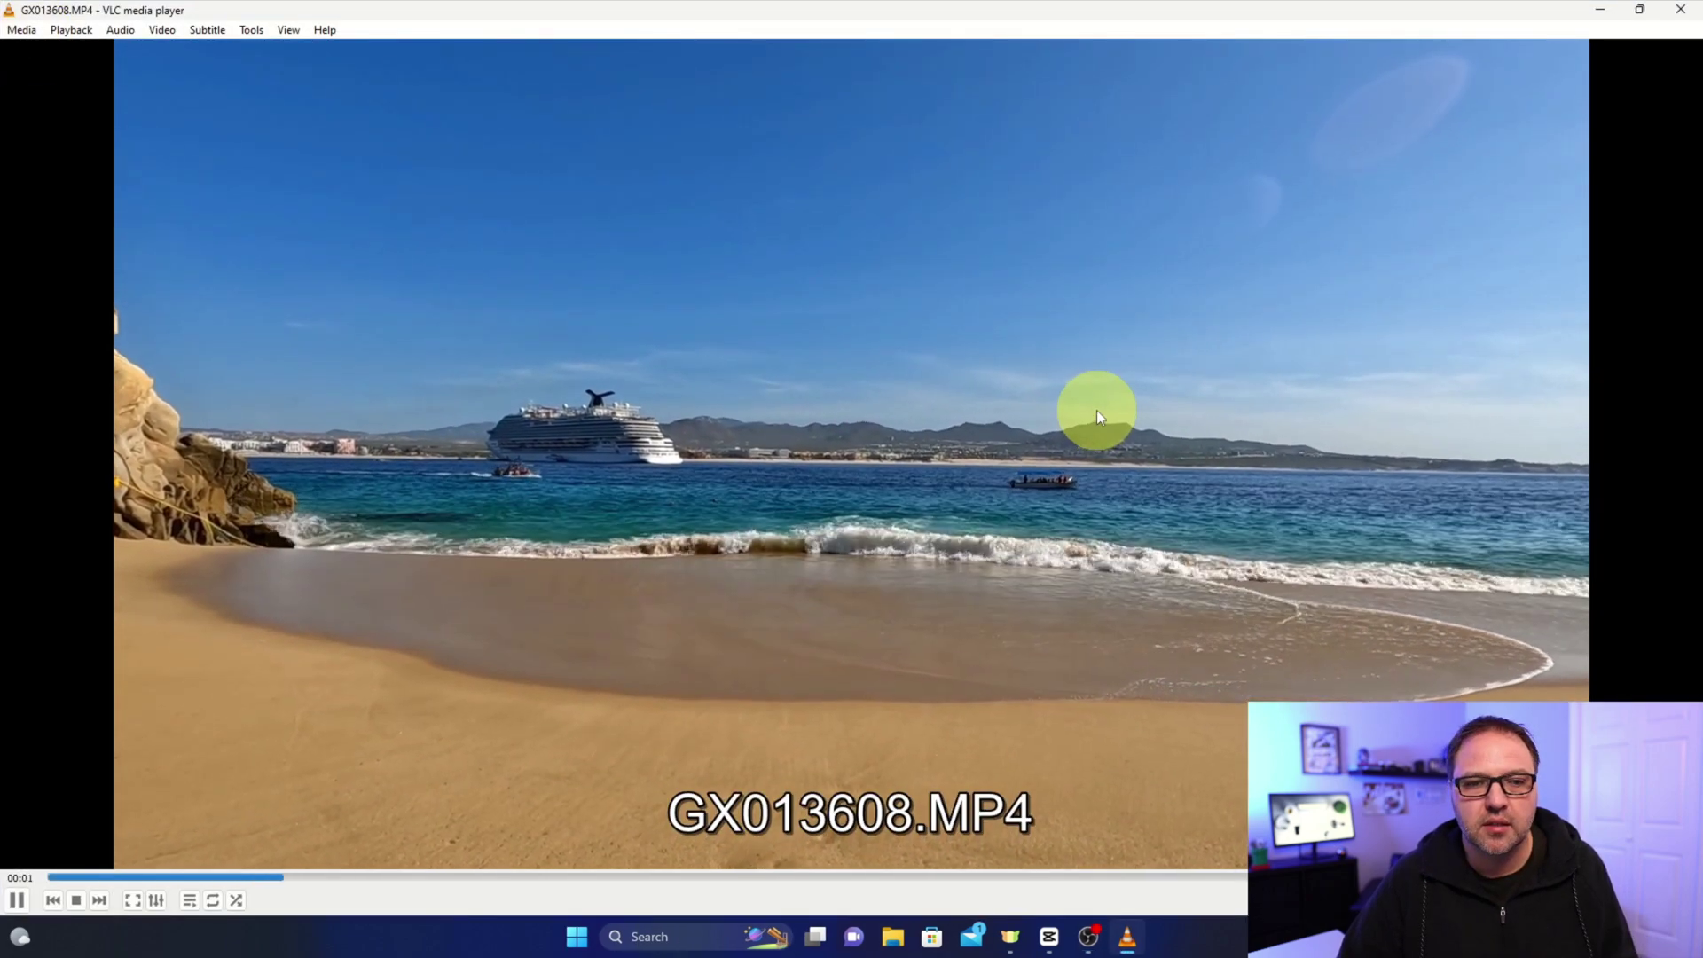
- Close VLC after viewing the original GX013608.MP4 clip
click(1680, 14)
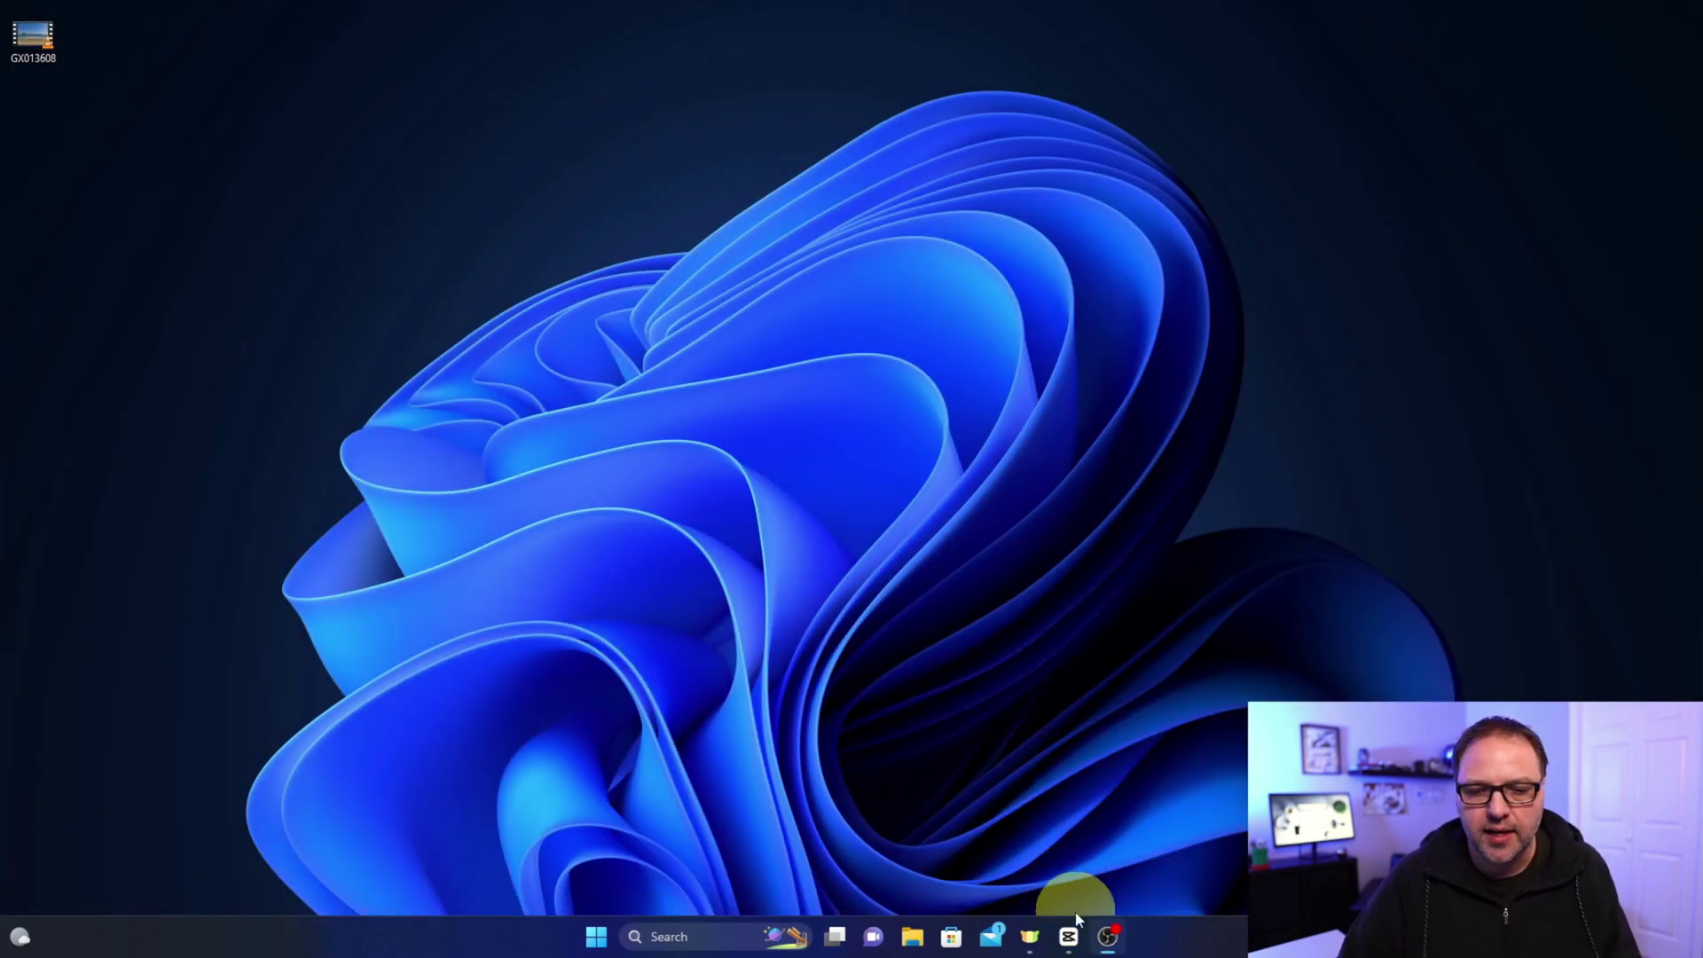
- Import GX013608.MP4 from the desktop into a new CapCut project
click(1069, 935)
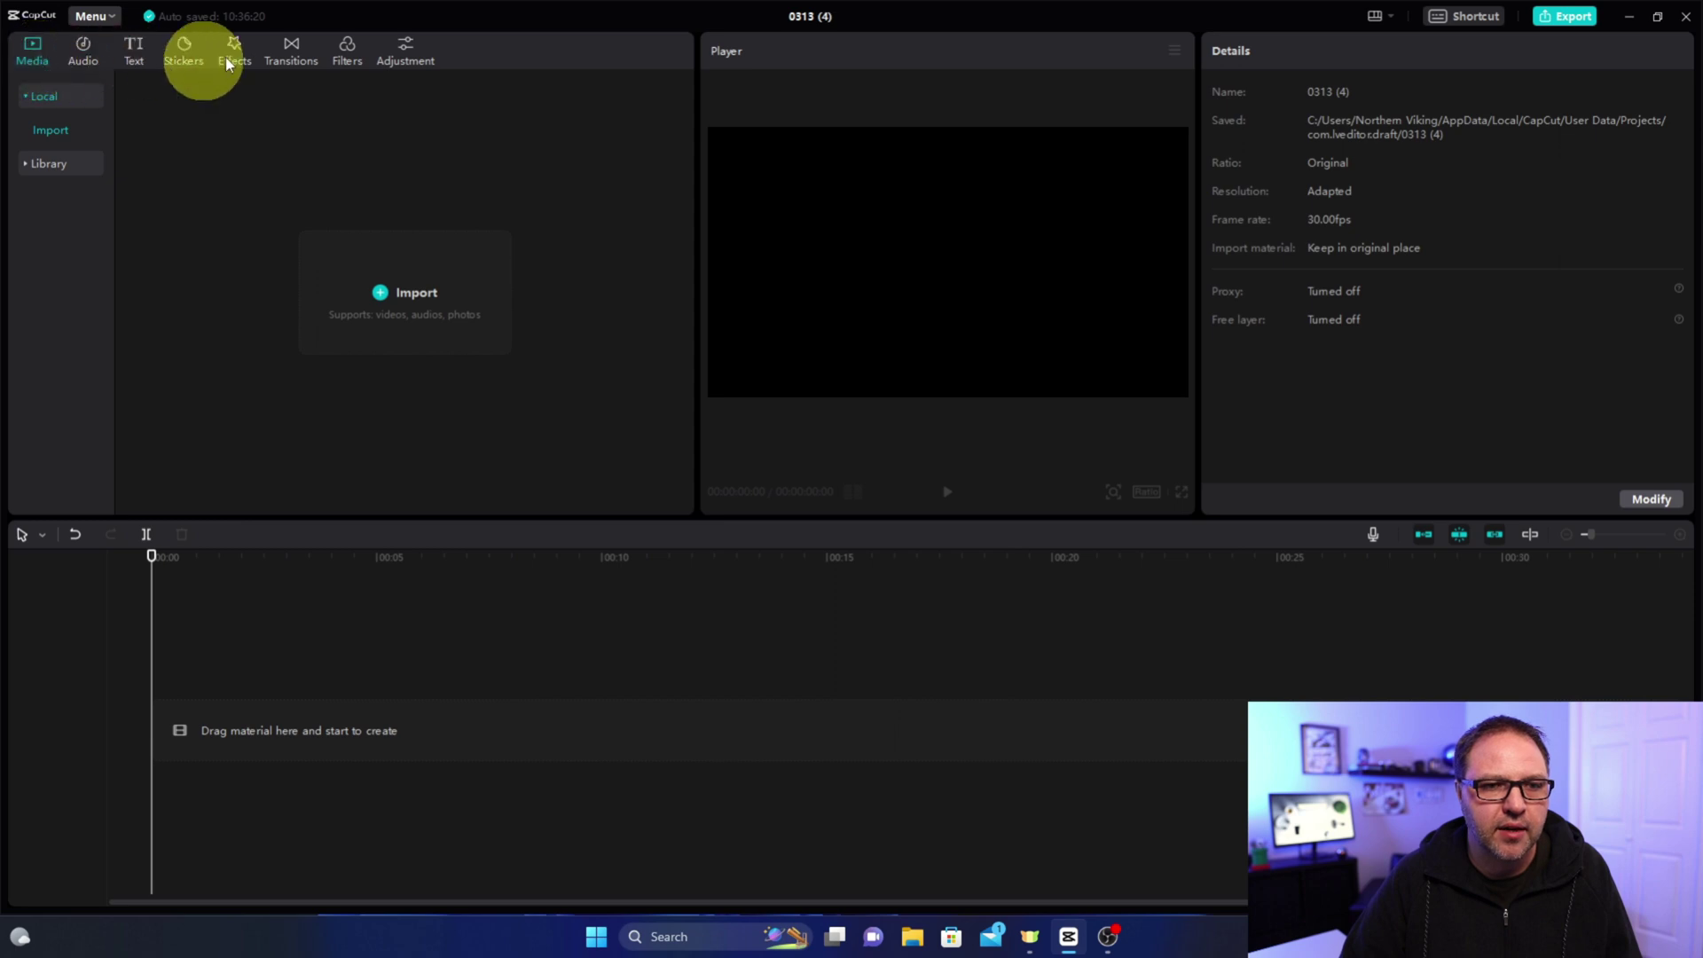
double_click(401, 17)
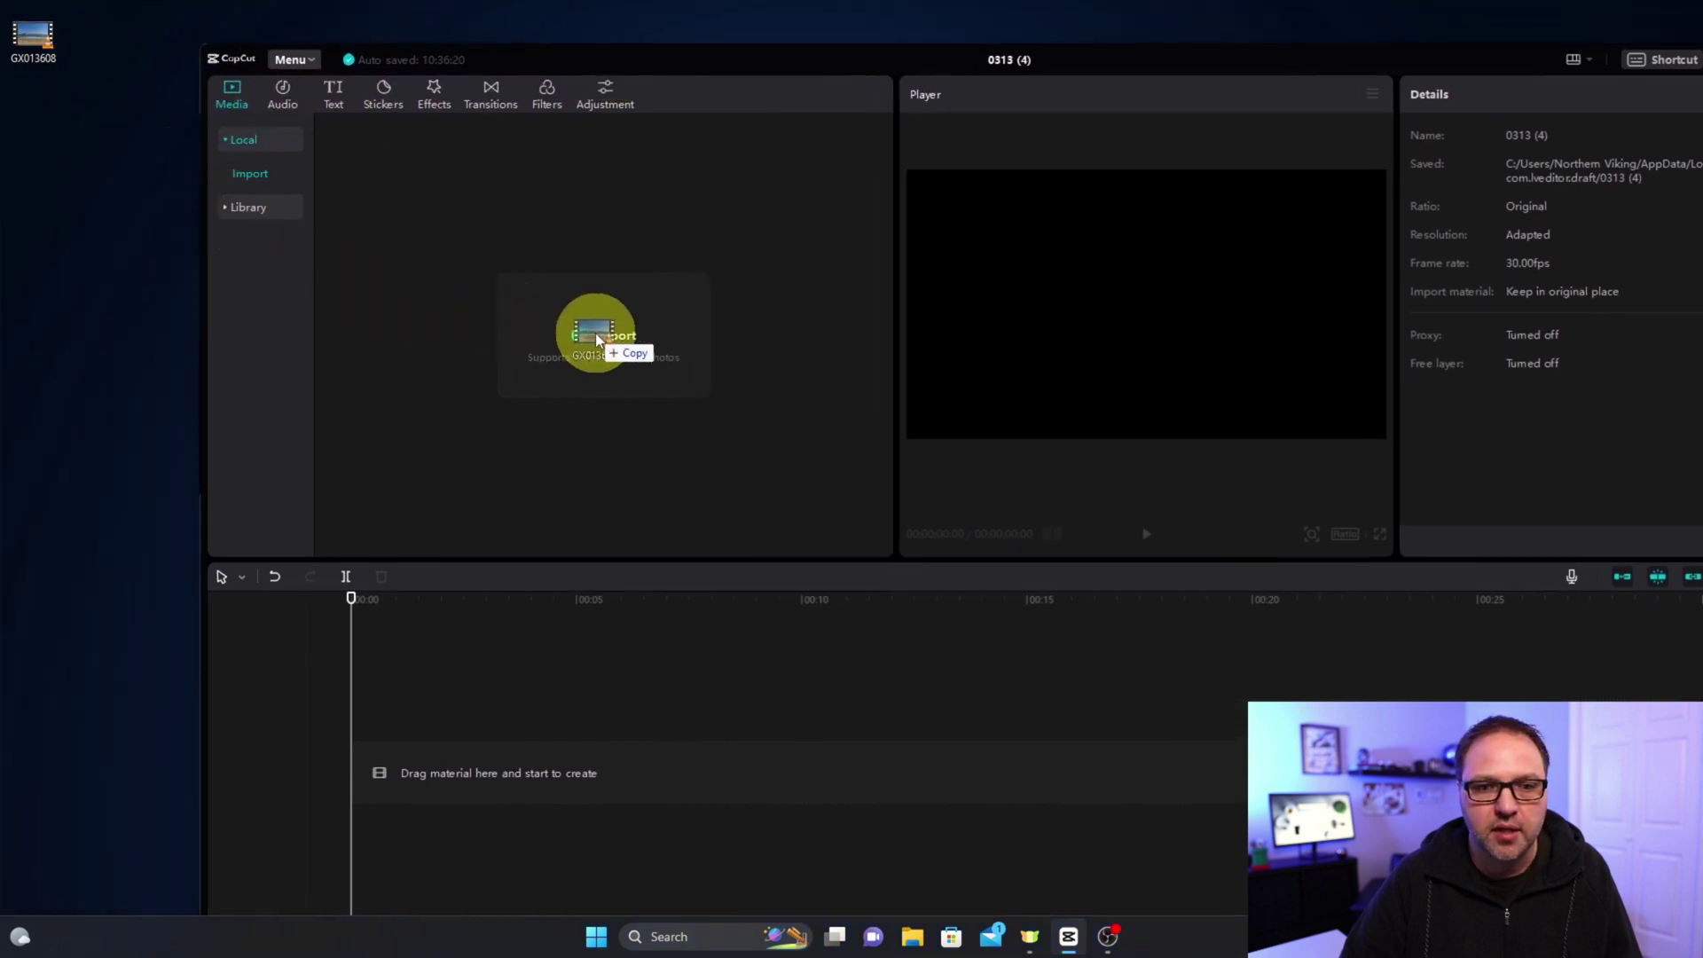
drag(314, 263, 595, 332)
- Maximize CapCut and place the beach clip on the main timeline track
drag(1143, 55, 944, 68)
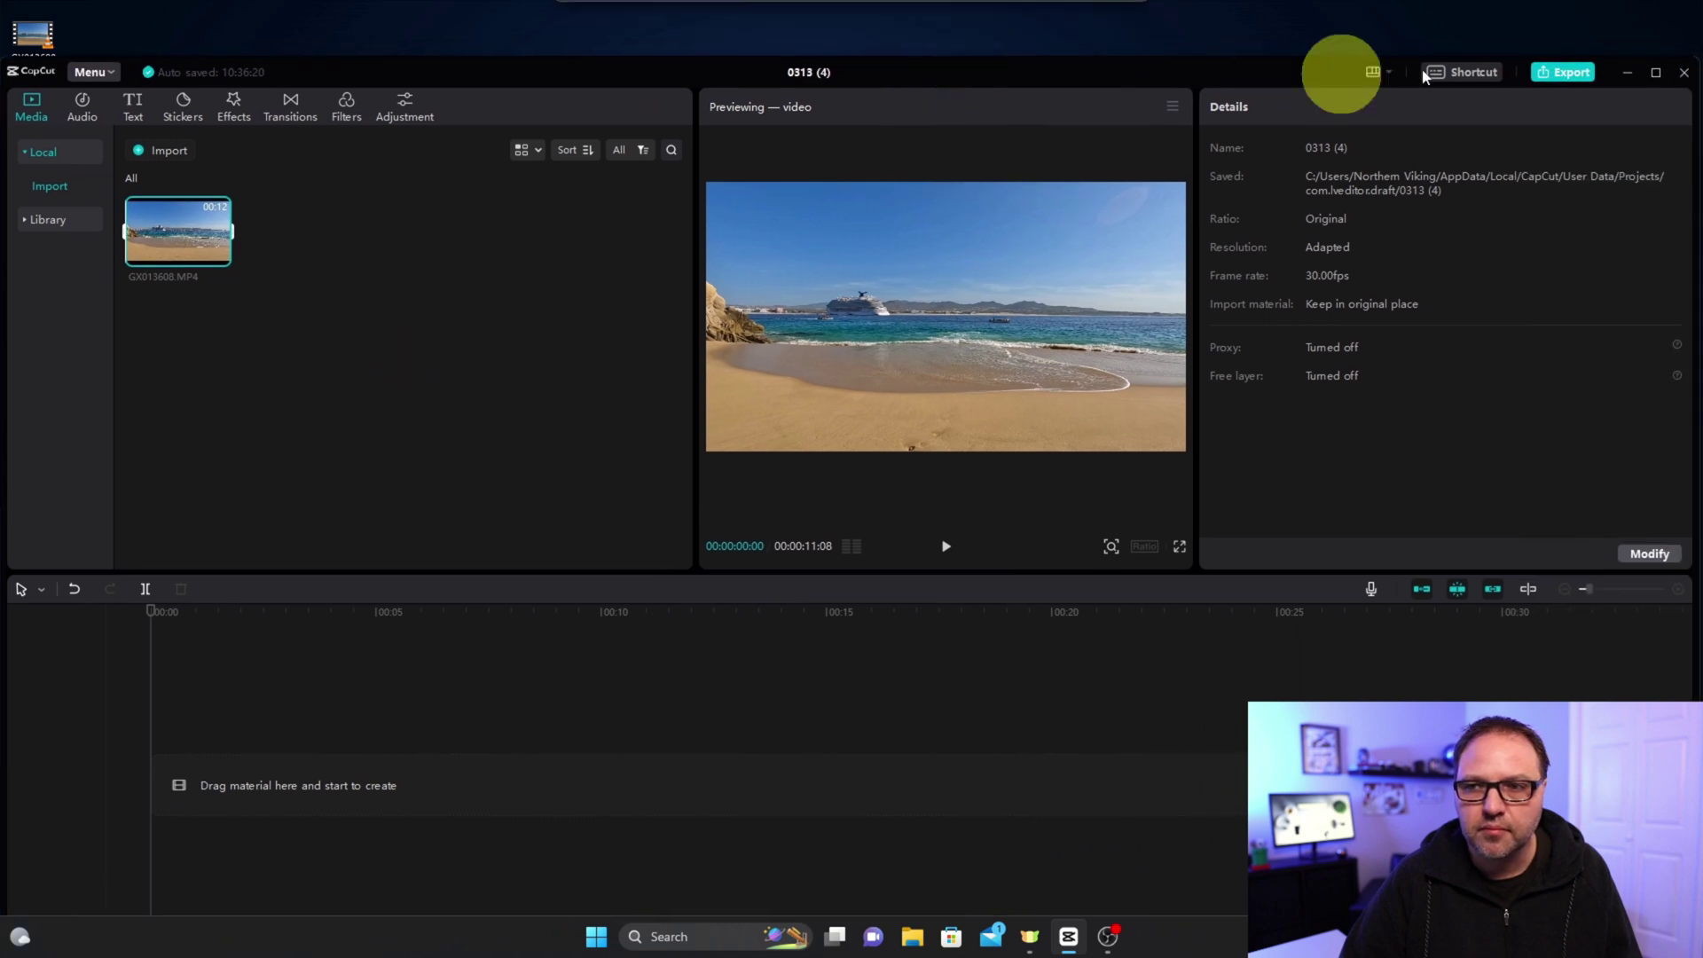
click(1657, 74)
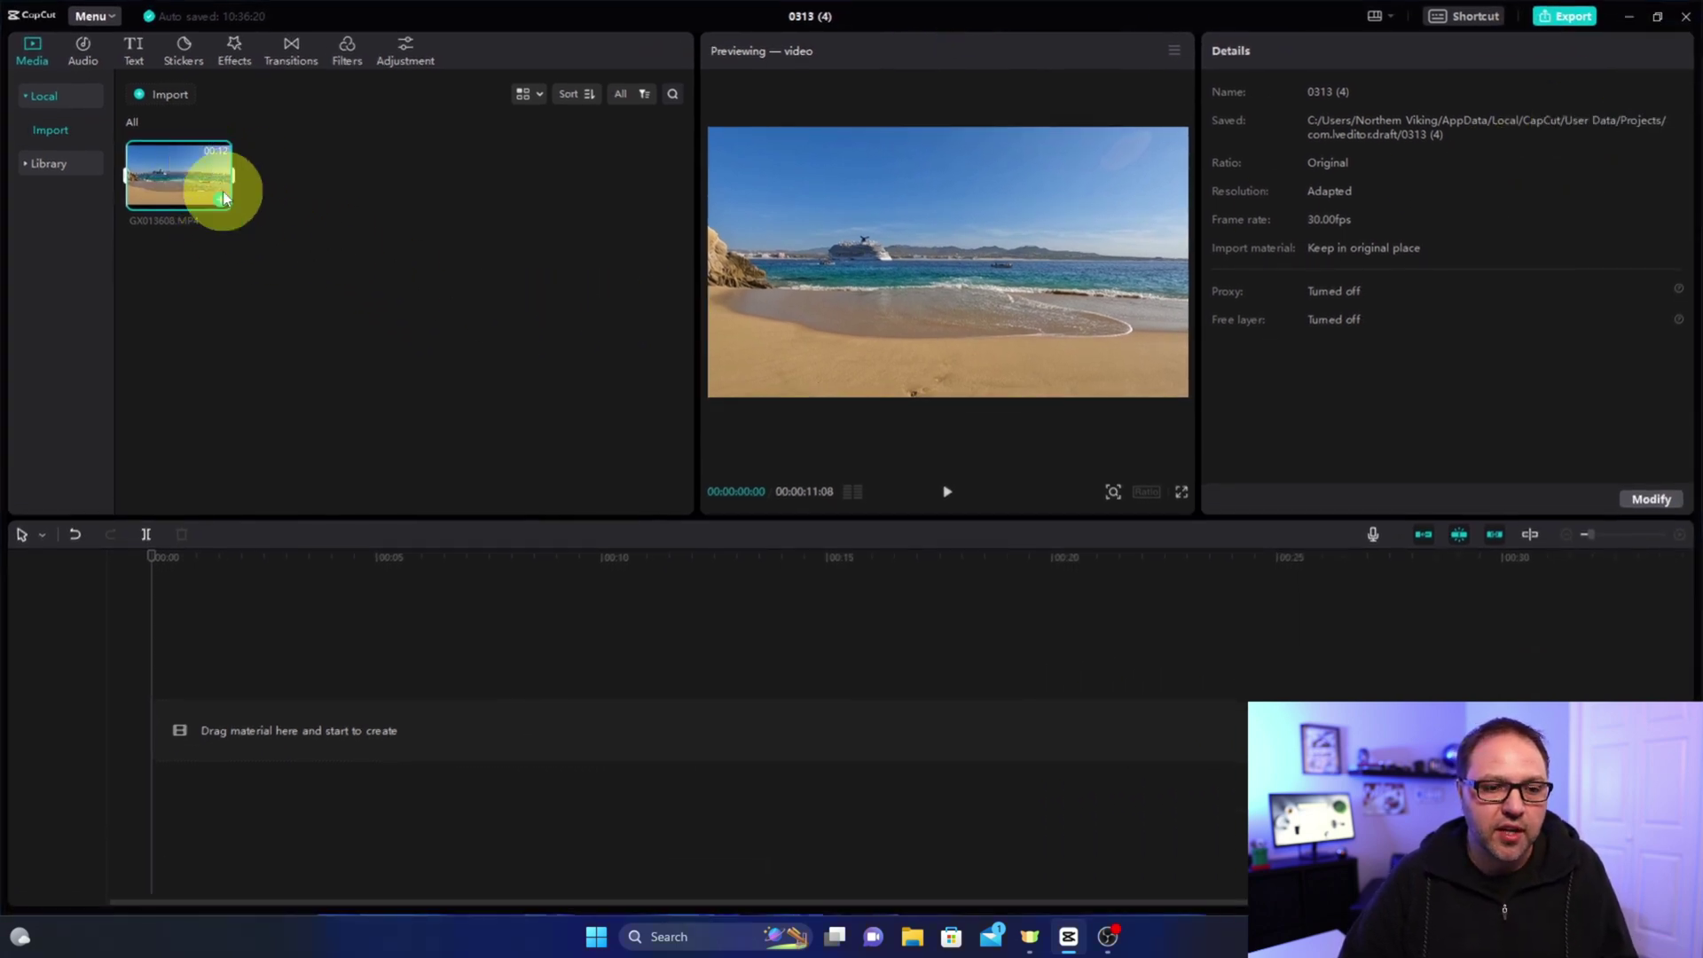
drag(194, 180, 251, 716)
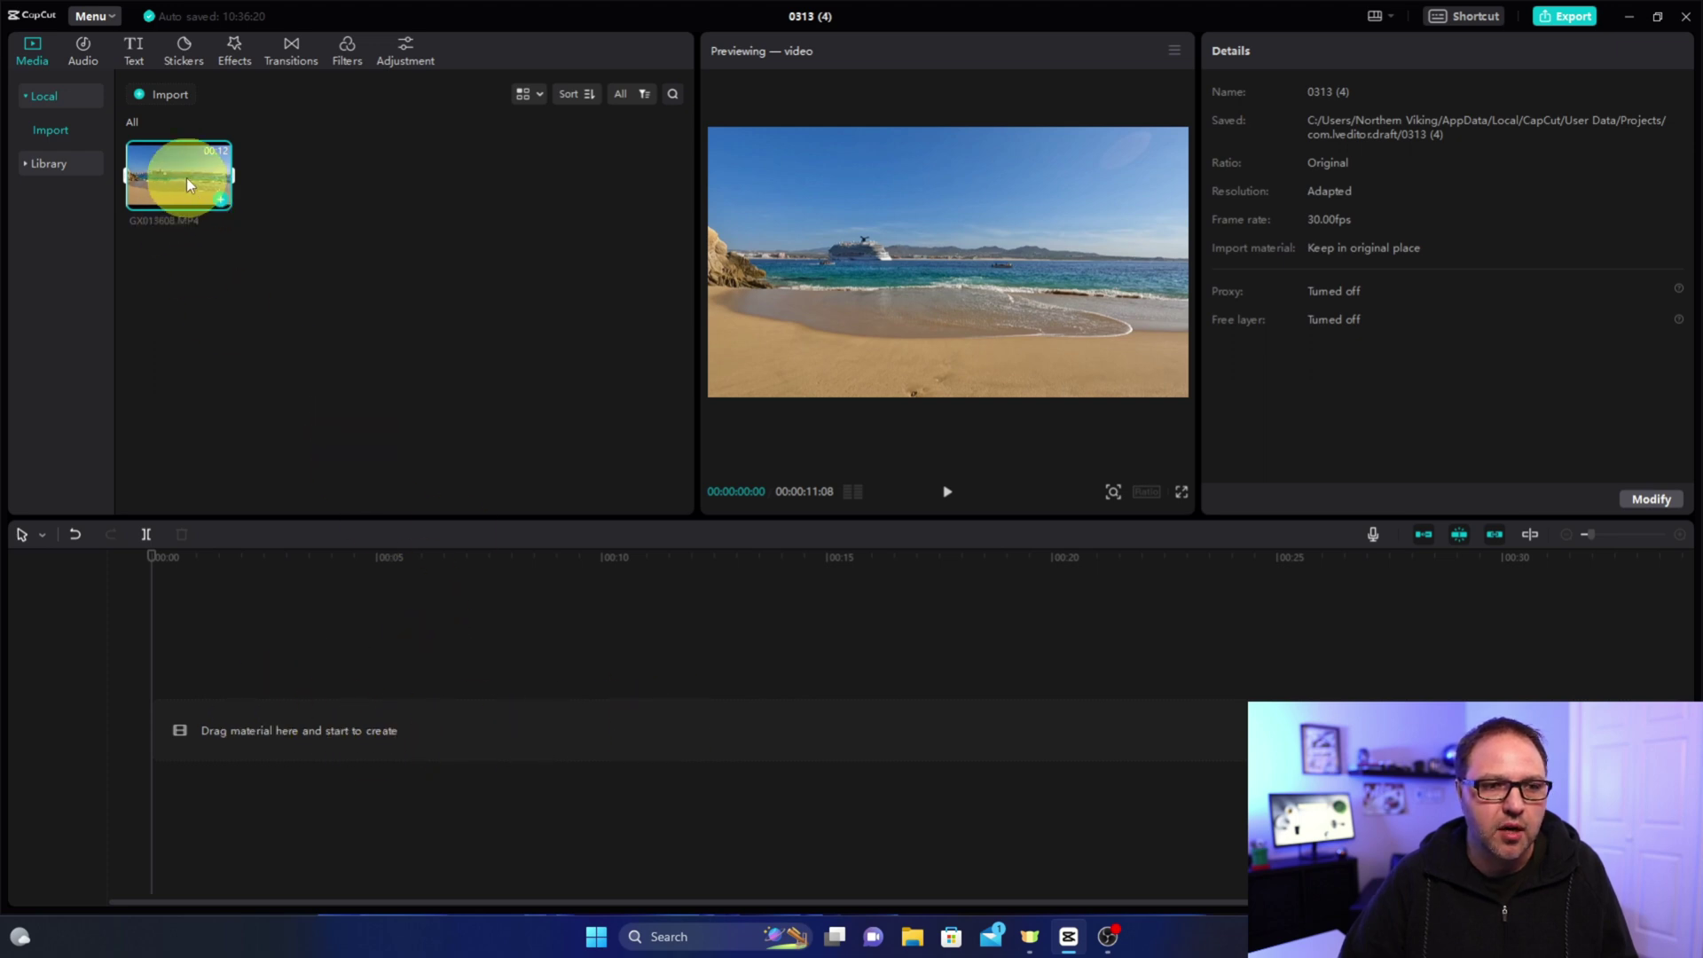
mouse_move(187, 178)
mouse_down()
mouse_move(212, 727)
mouse_move(167, 736)
mouse_up()
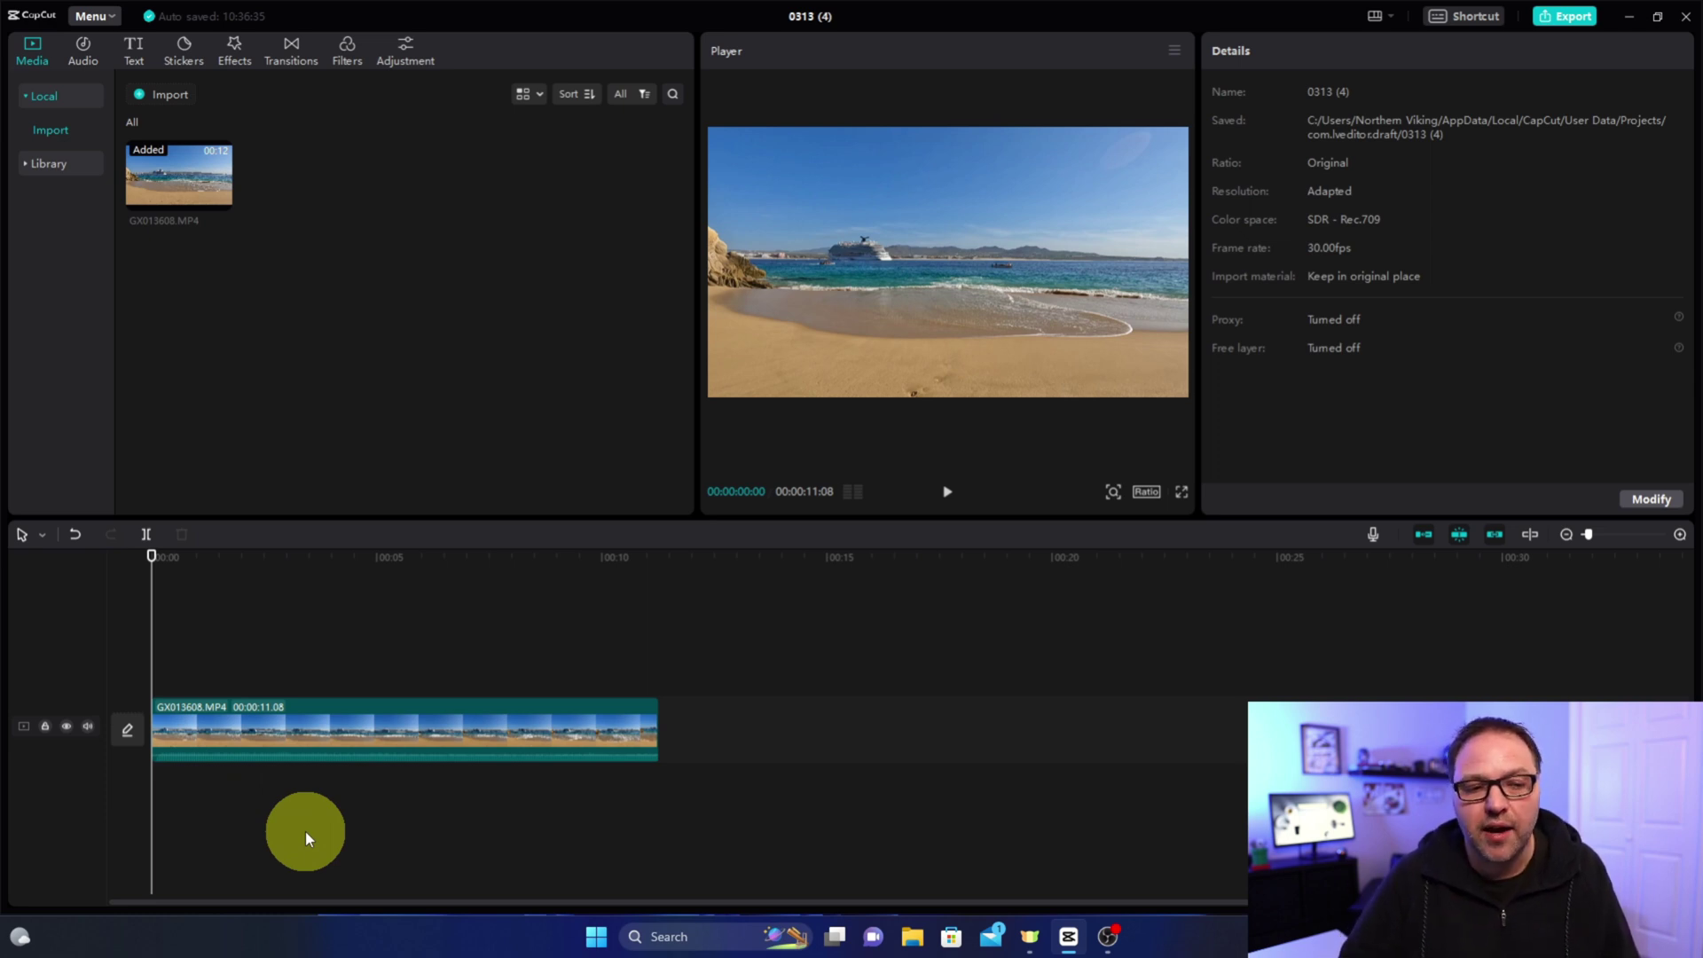
key(space)
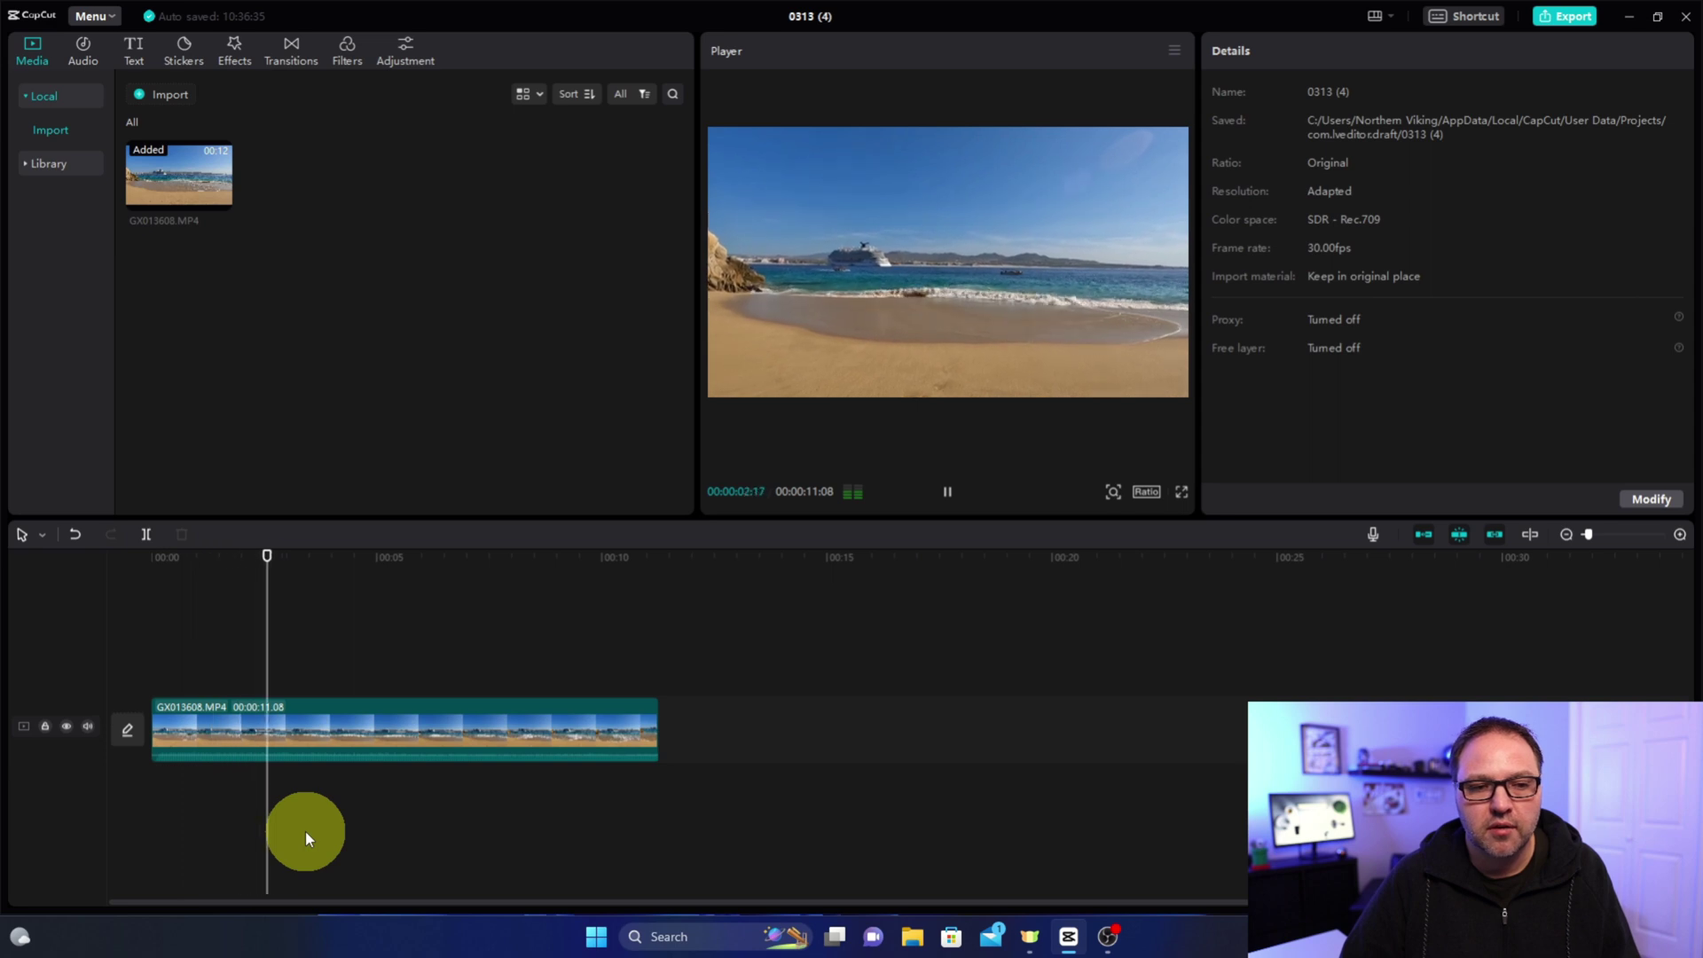
key(space)
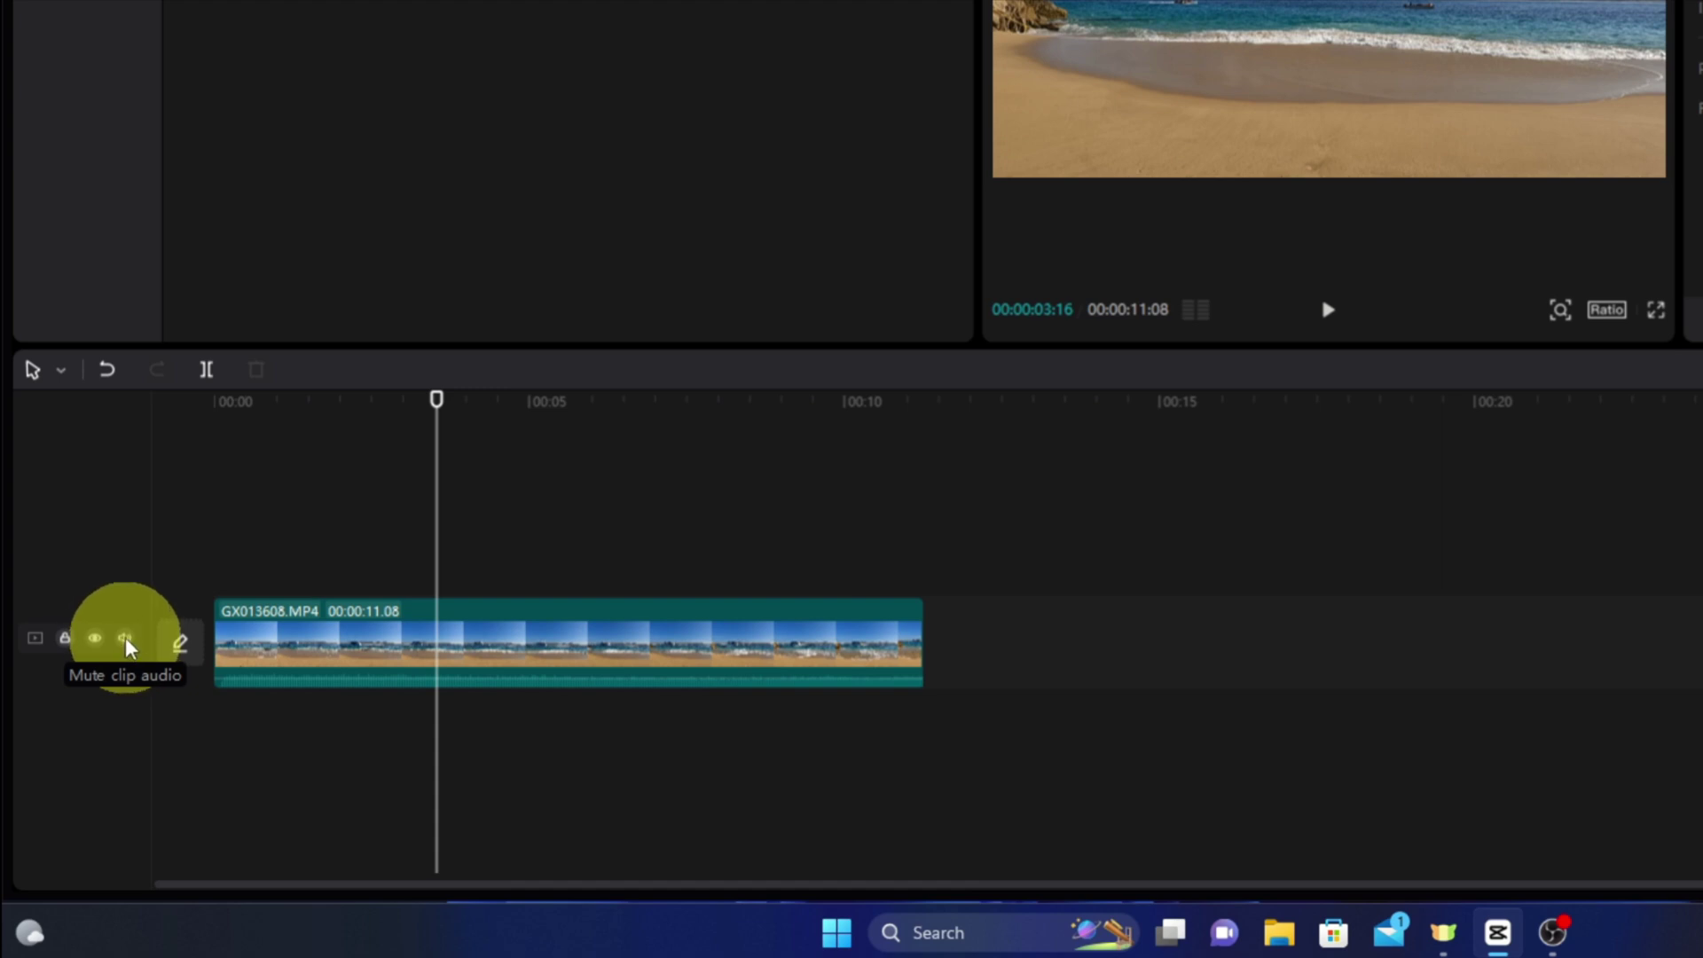
click(124, 639)
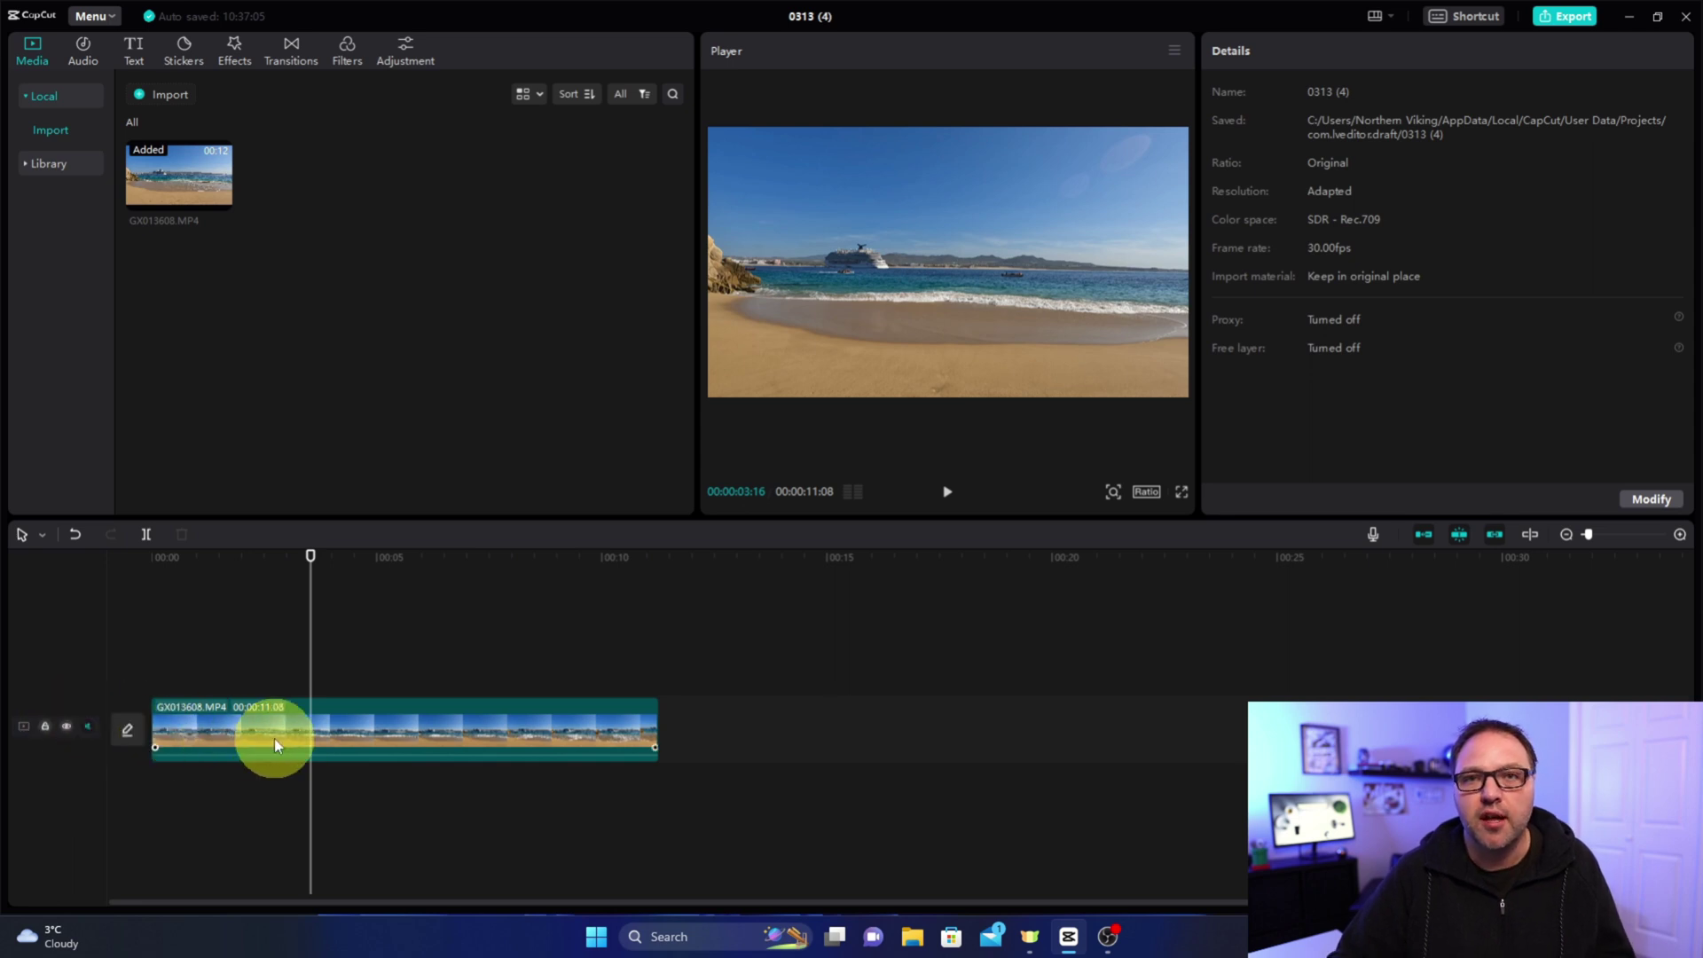
- Unmute the track audio and select the beach clip to show its Video properties
click(89, 729)
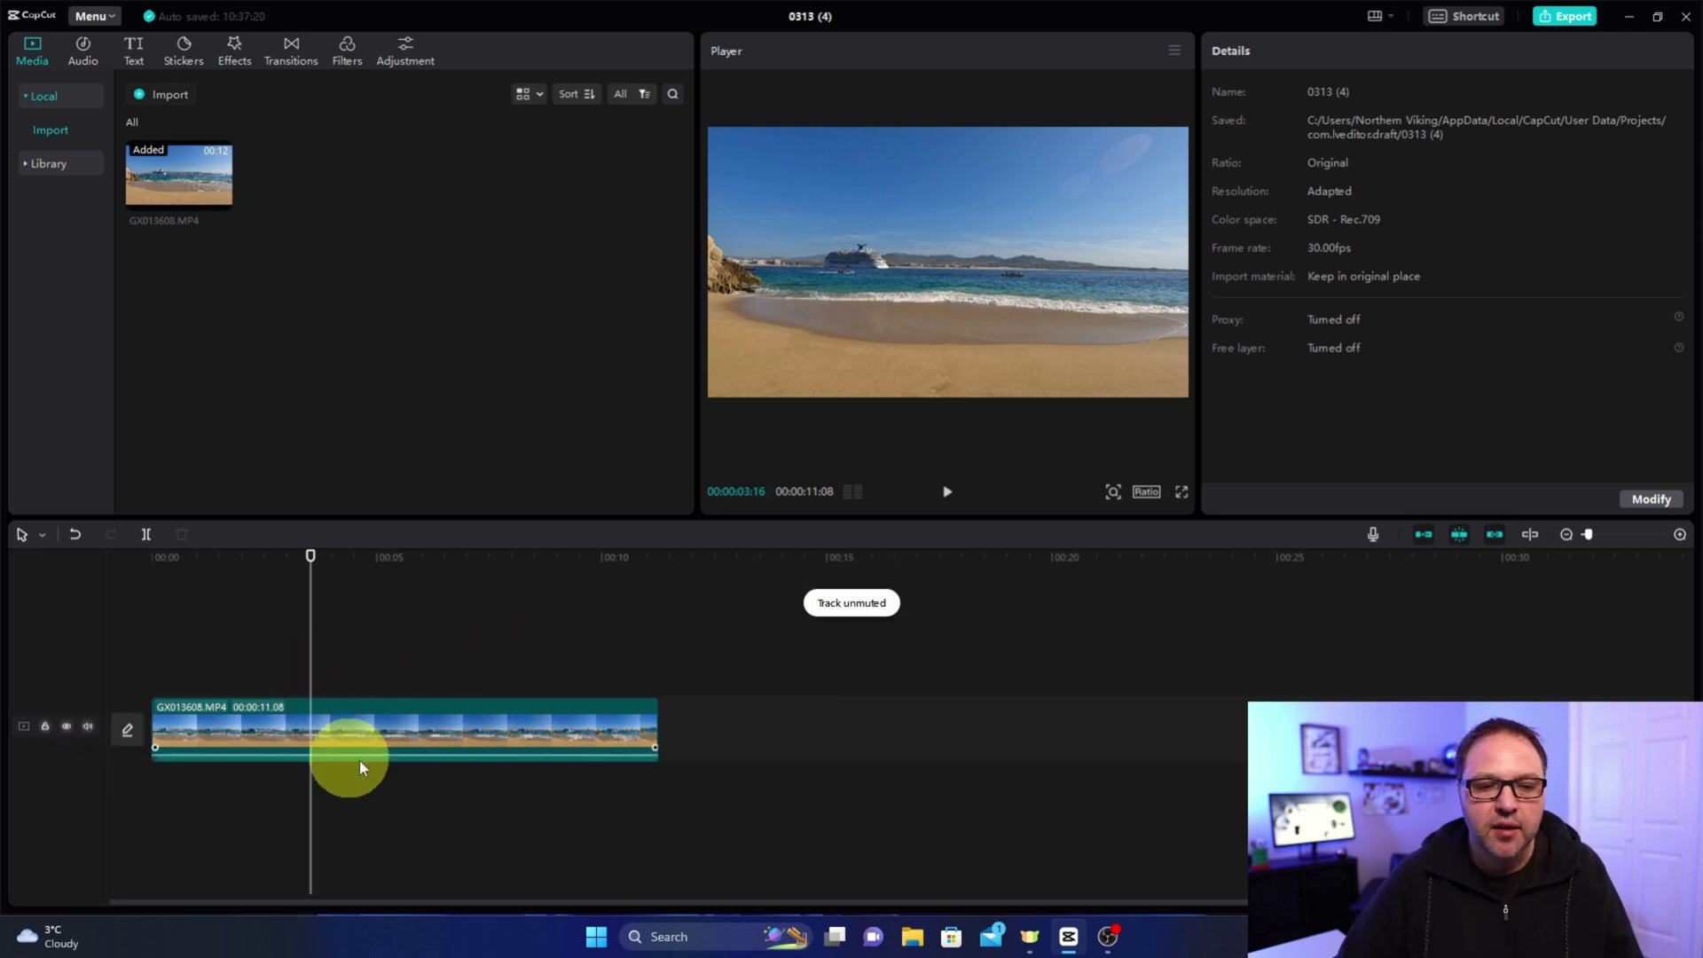
click(381, 718)
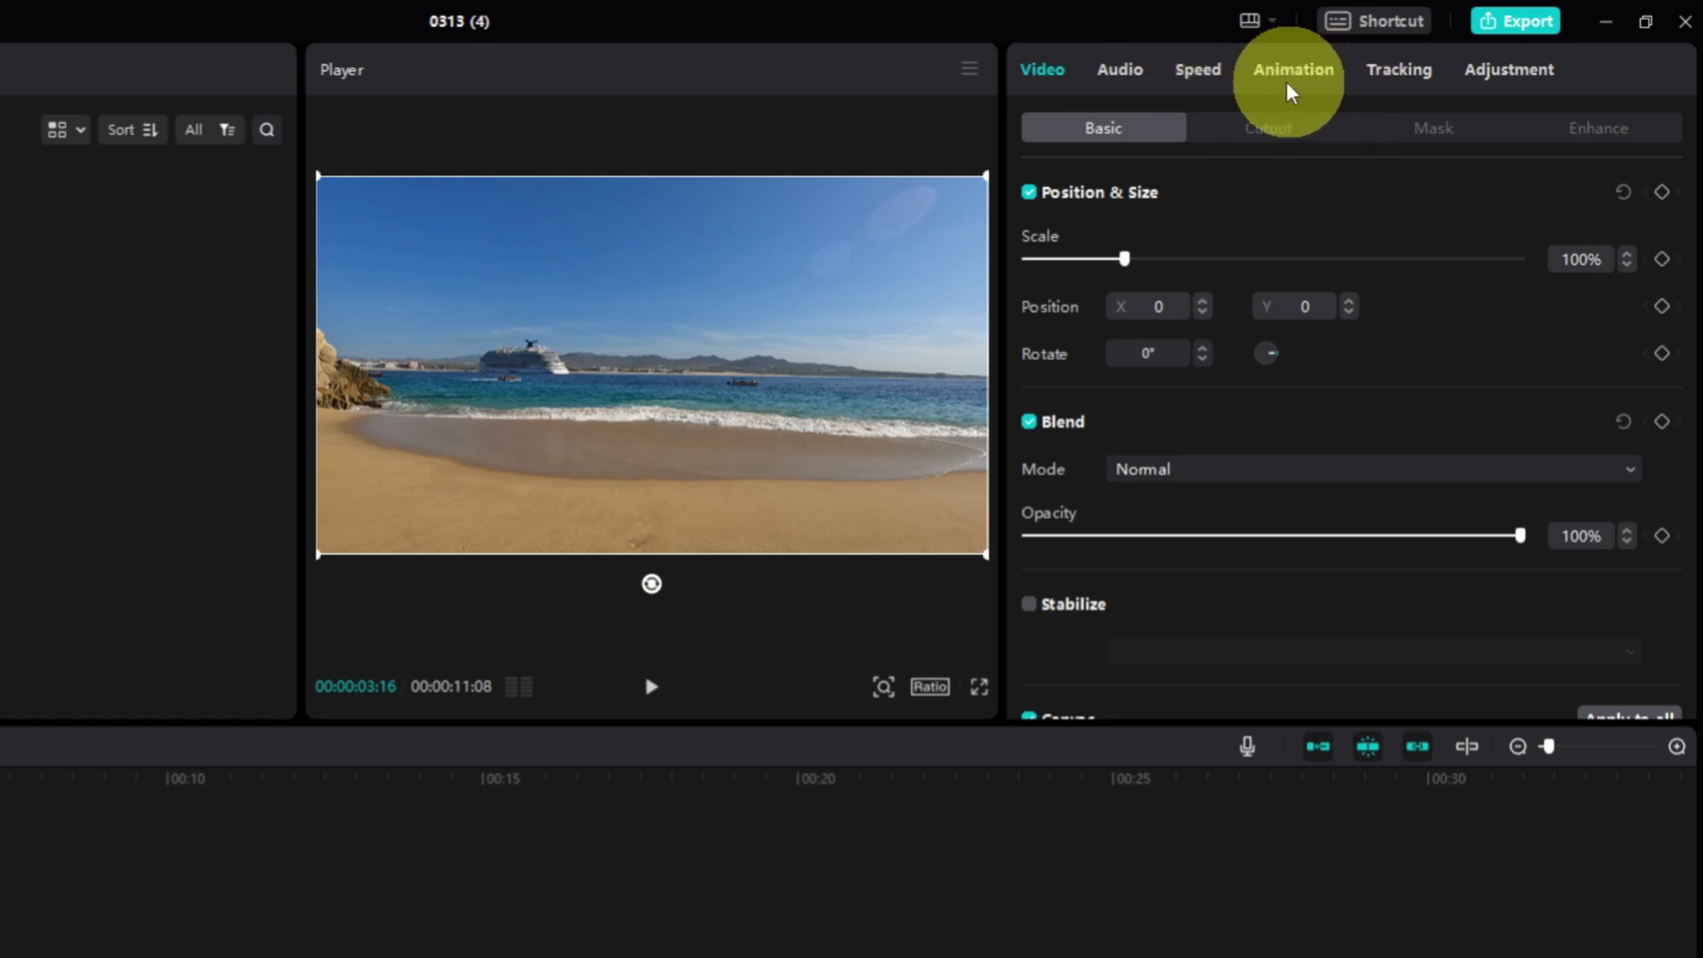
- Lower the clip's Audio volume slider to -∞dB, then pause the preview
click(1121, 74)
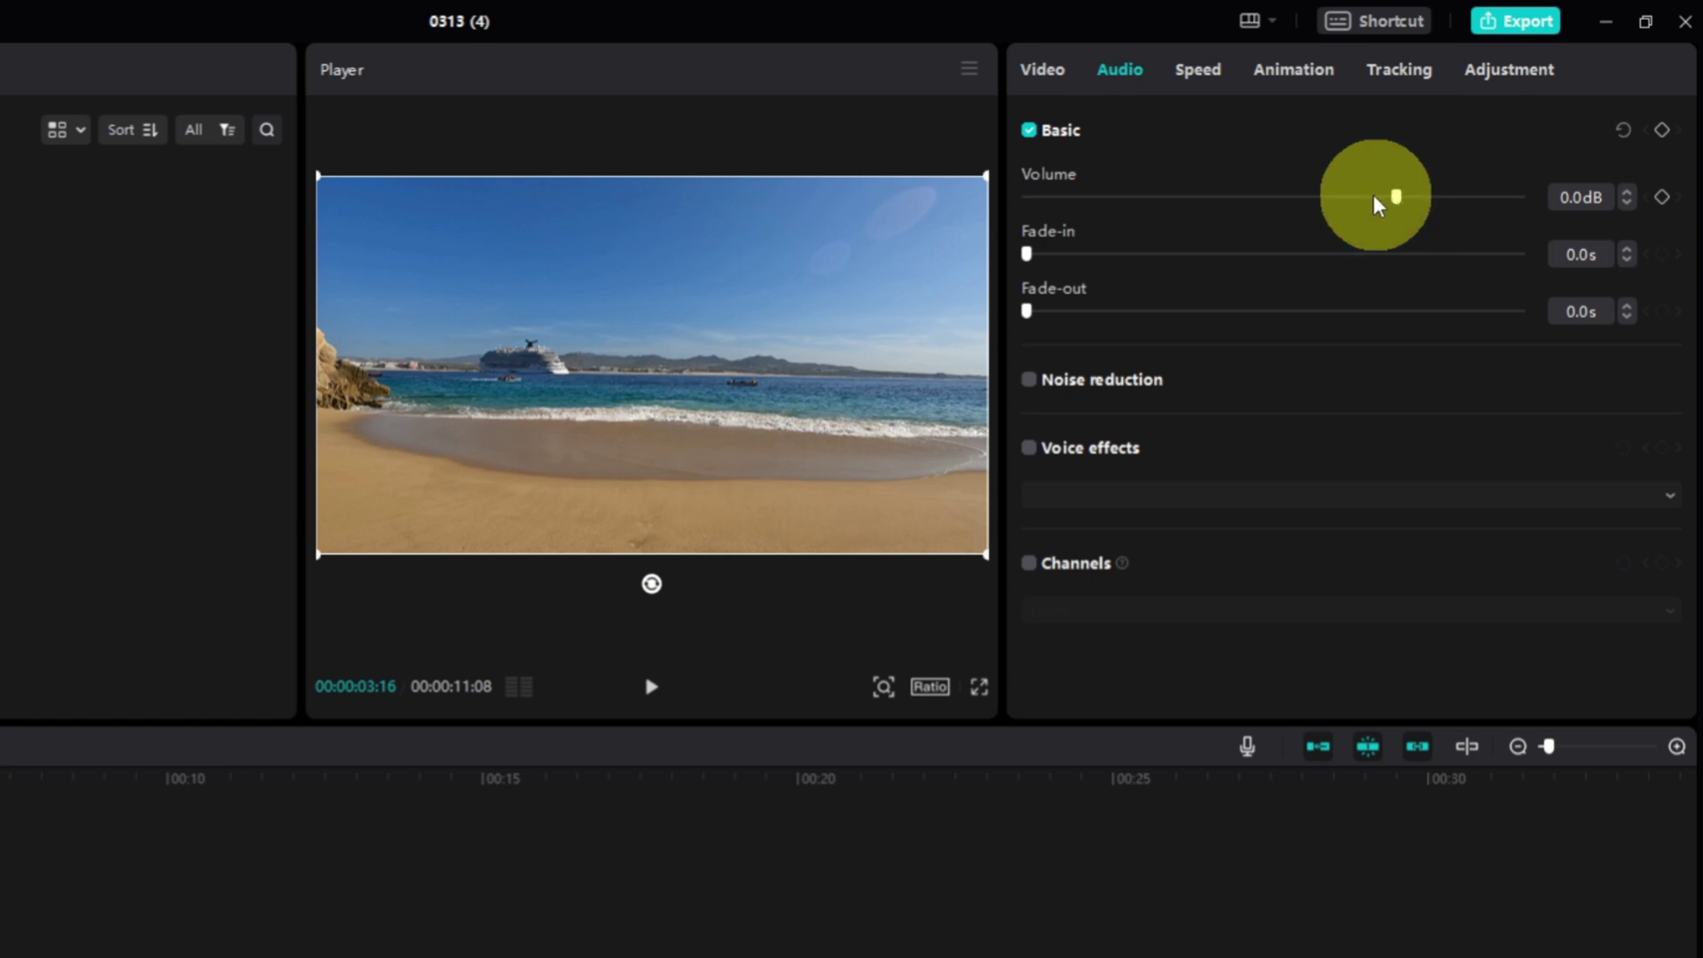
mouse_move(1397, 200)
mouse_down()
mouse_move(1140, 198)
mouse_move(1414, 201)
mouse_move(1299, 208)
mouse_up()
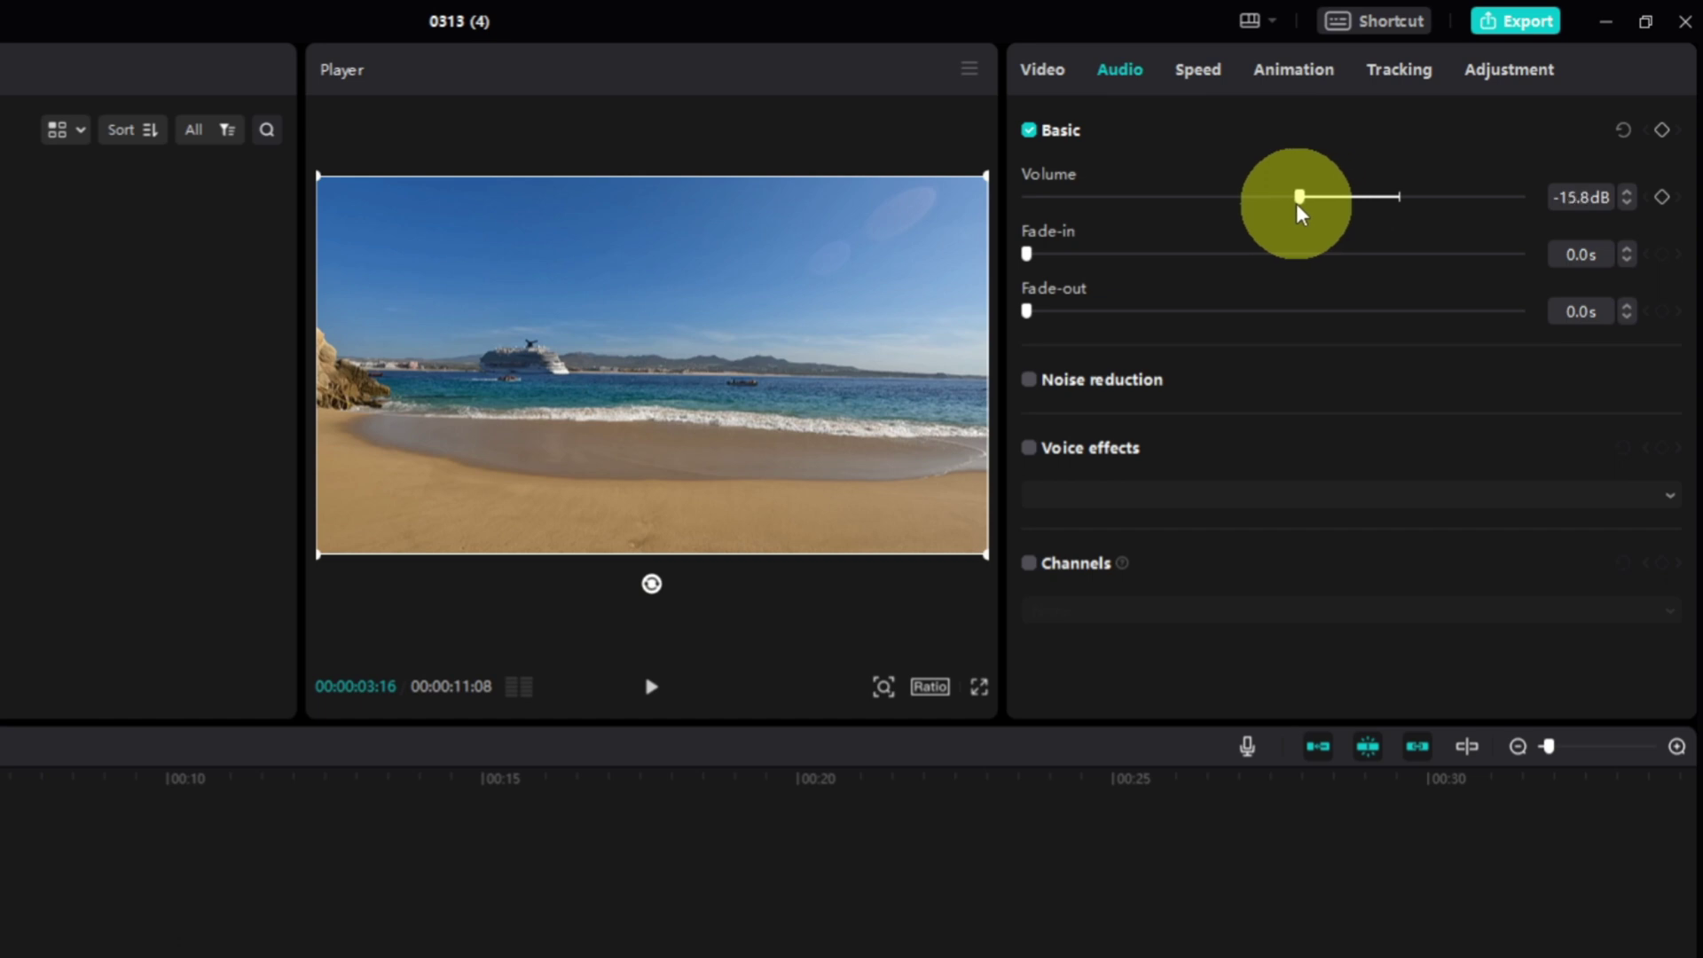
drag(1300, 210, 1027, 213)
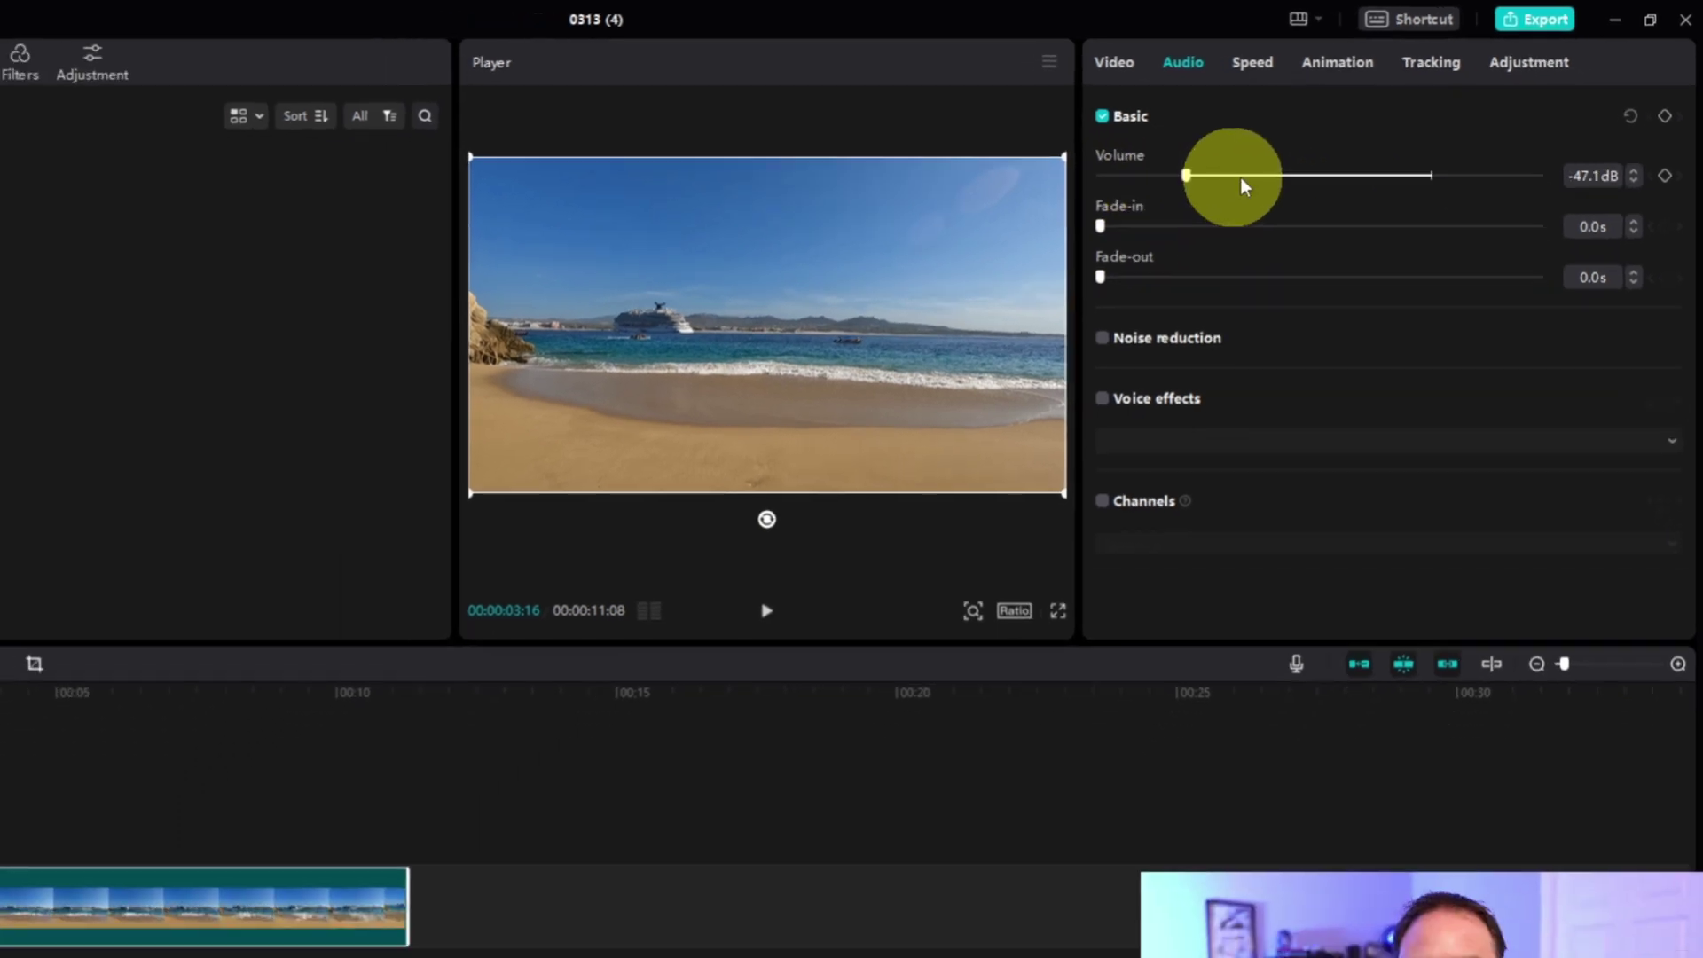
mouse_move(1026, 213)
mouse_down()
mouse_move(1476, 141)
mouse_move(1510, 142)
mouse_move(1412, 149)
mouse_move(1540, 151)
mouse_move(1292, 144)
mouse_up()
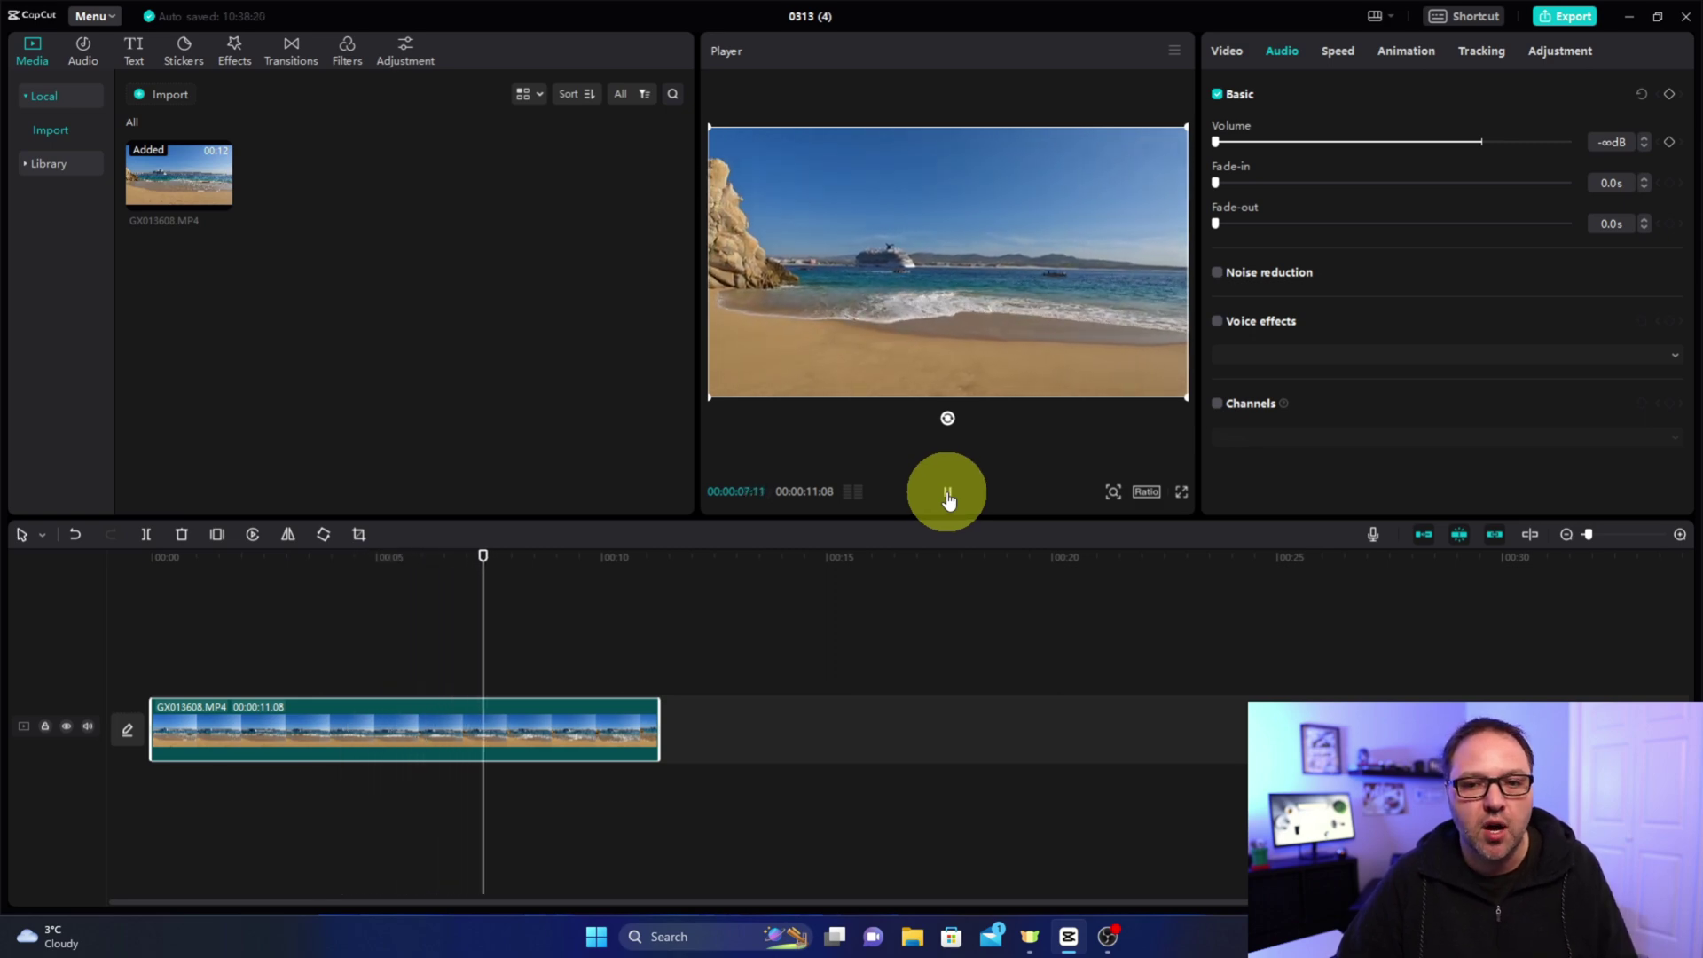
click(948, 495)
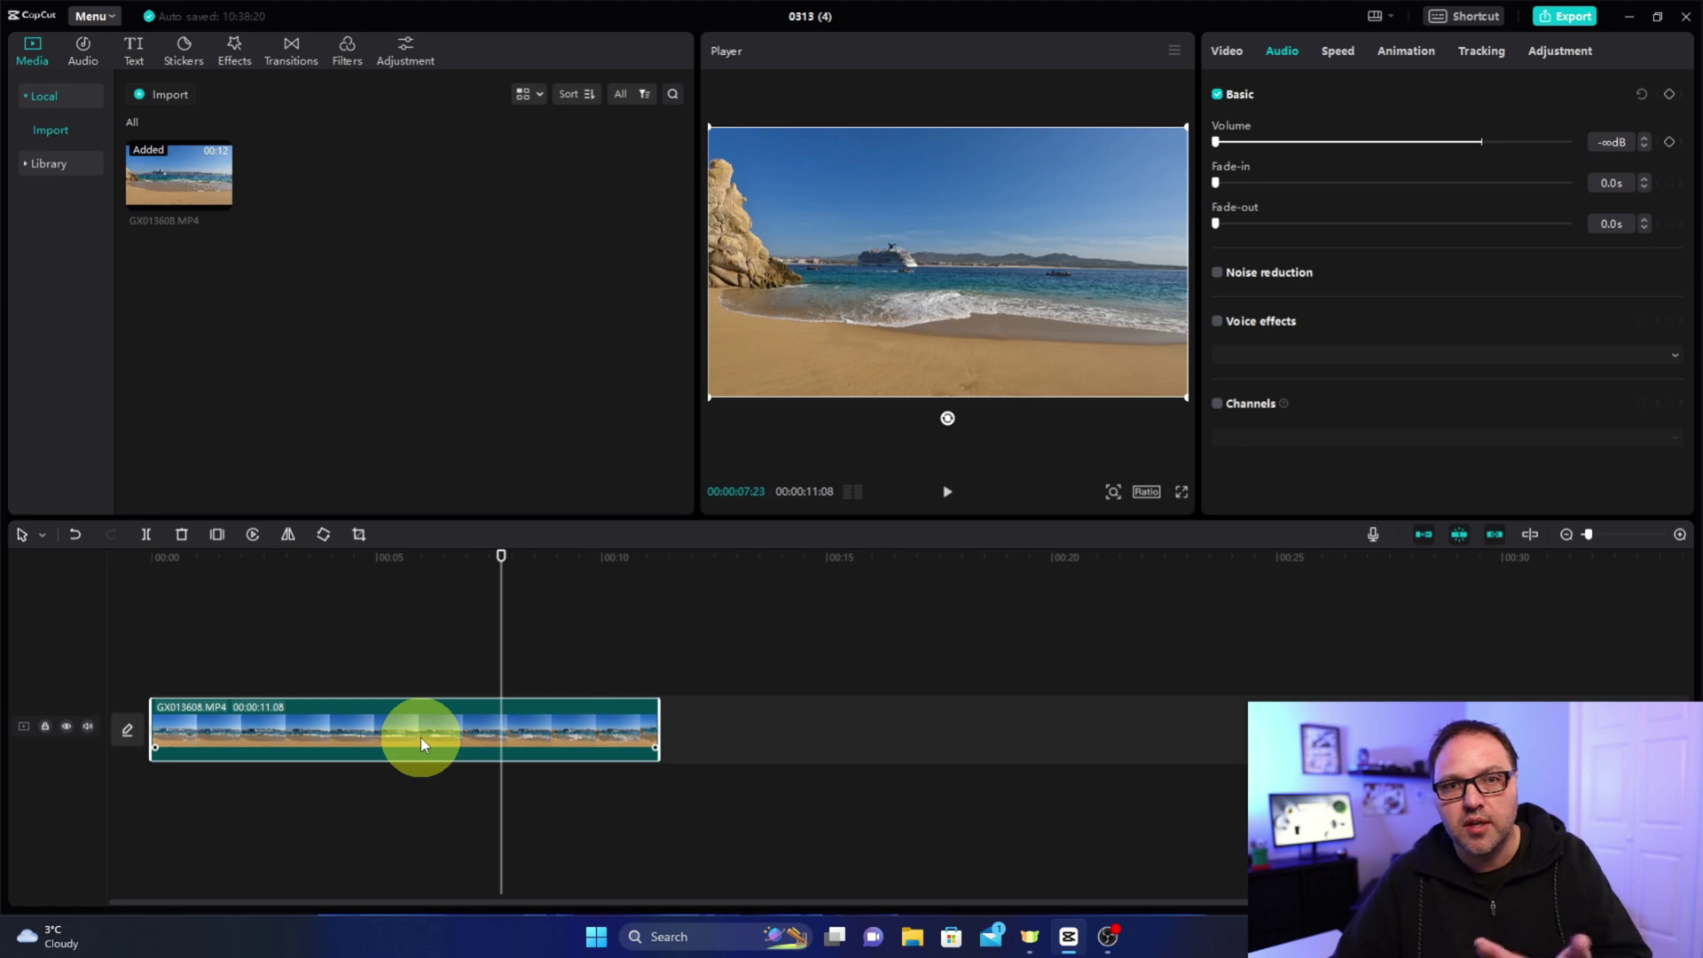
click(1568, 17)
text(Beach Muted)
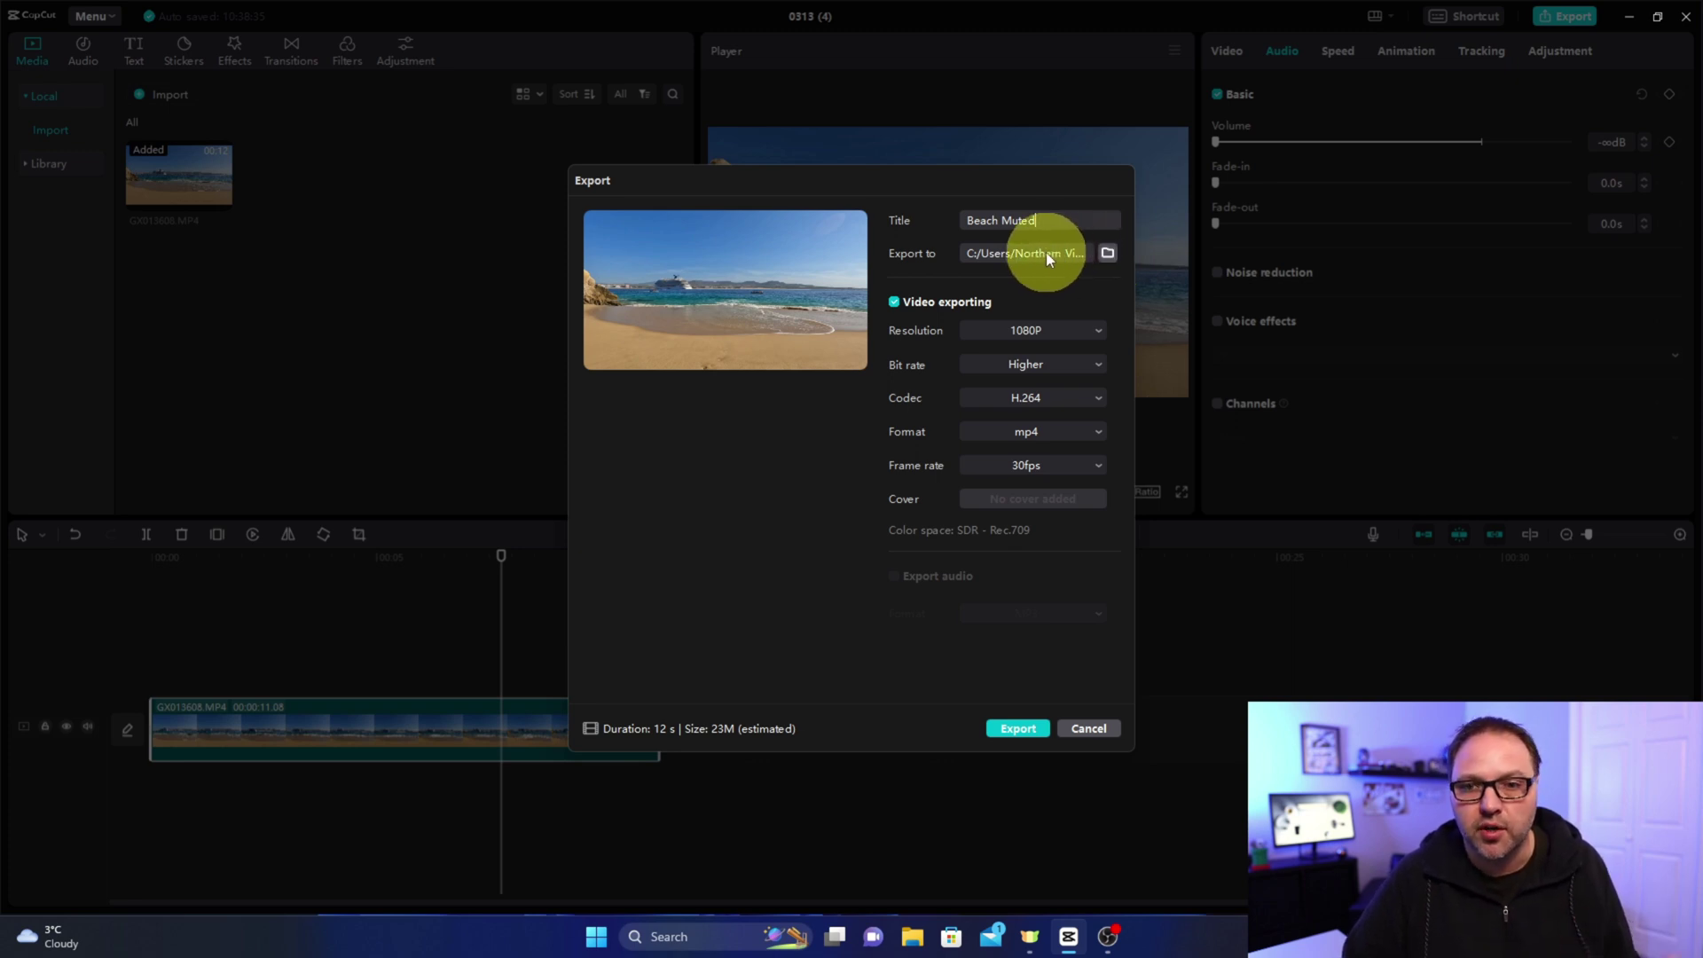
- Keep 1080P resolution and export 'Beach Muted' as MP4 to the desktop
click(1059, 329)
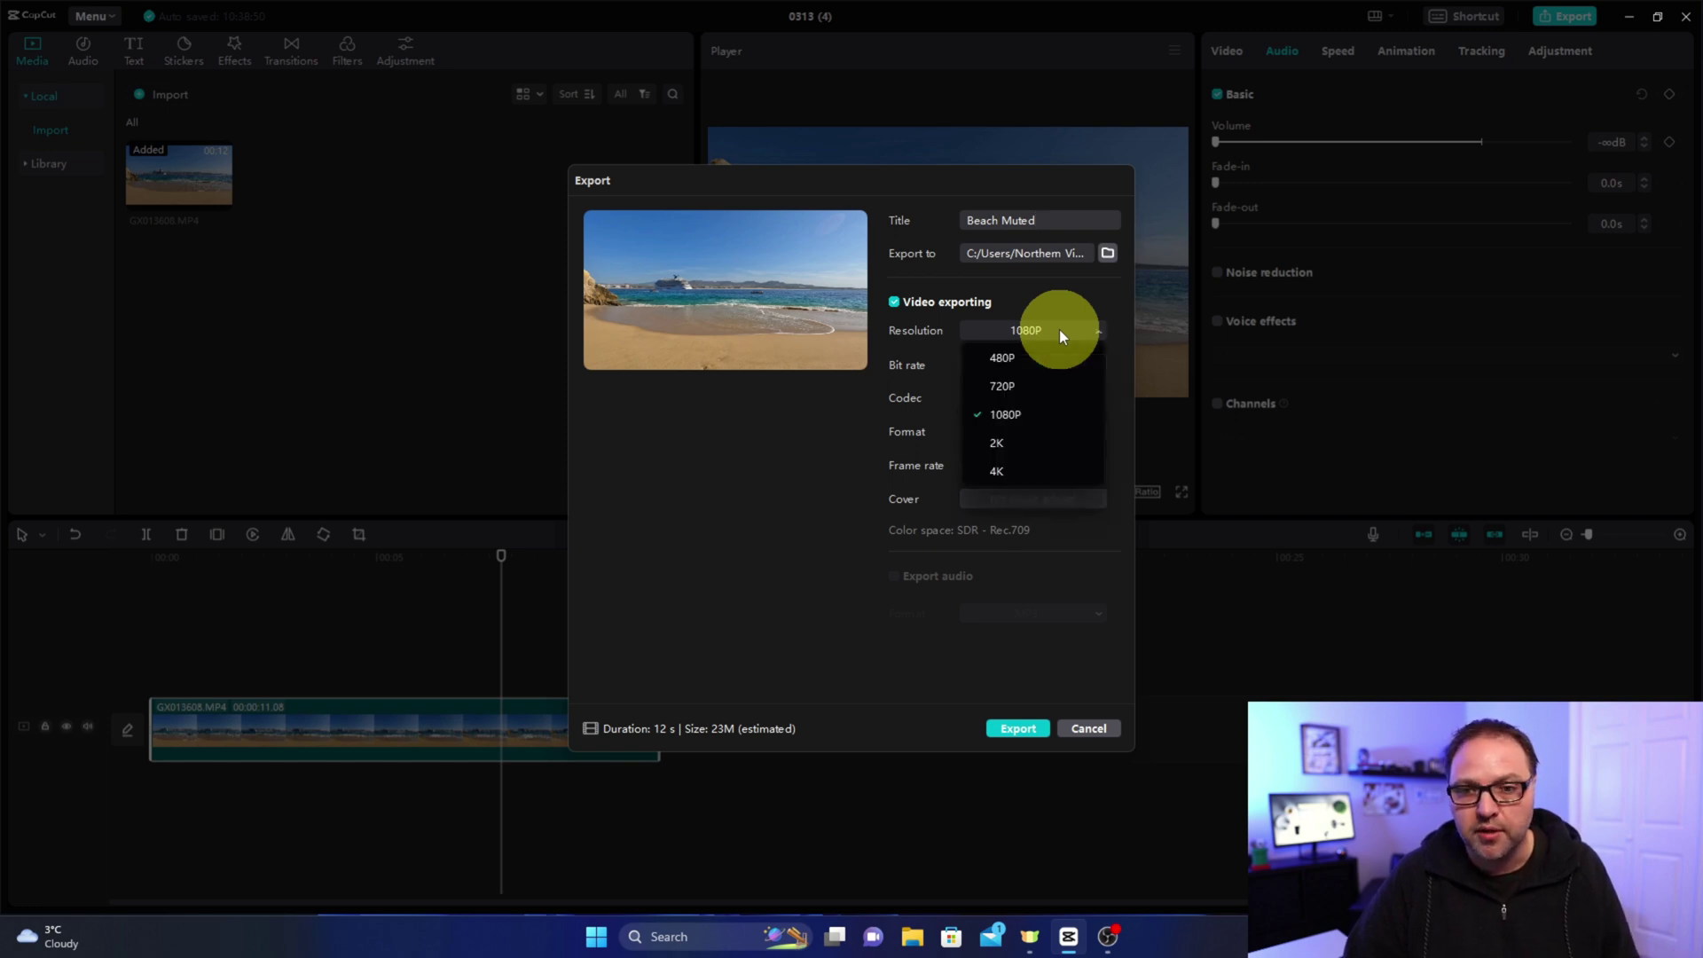
click(1060, 329)
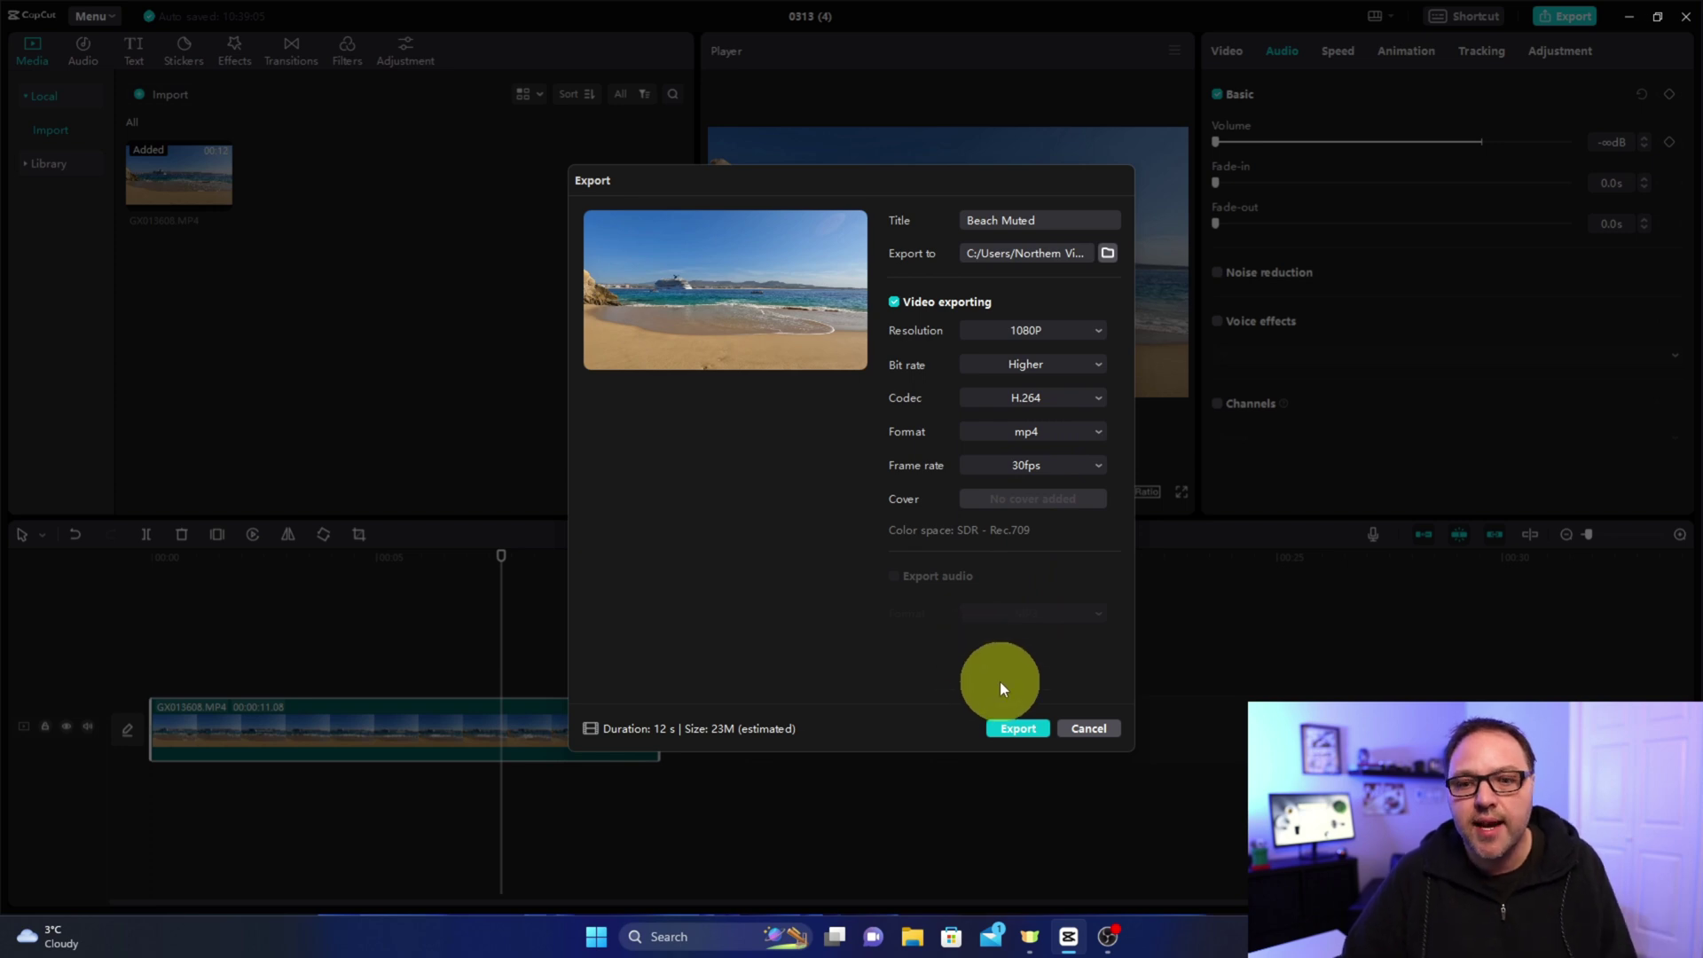
click(1012, 726)
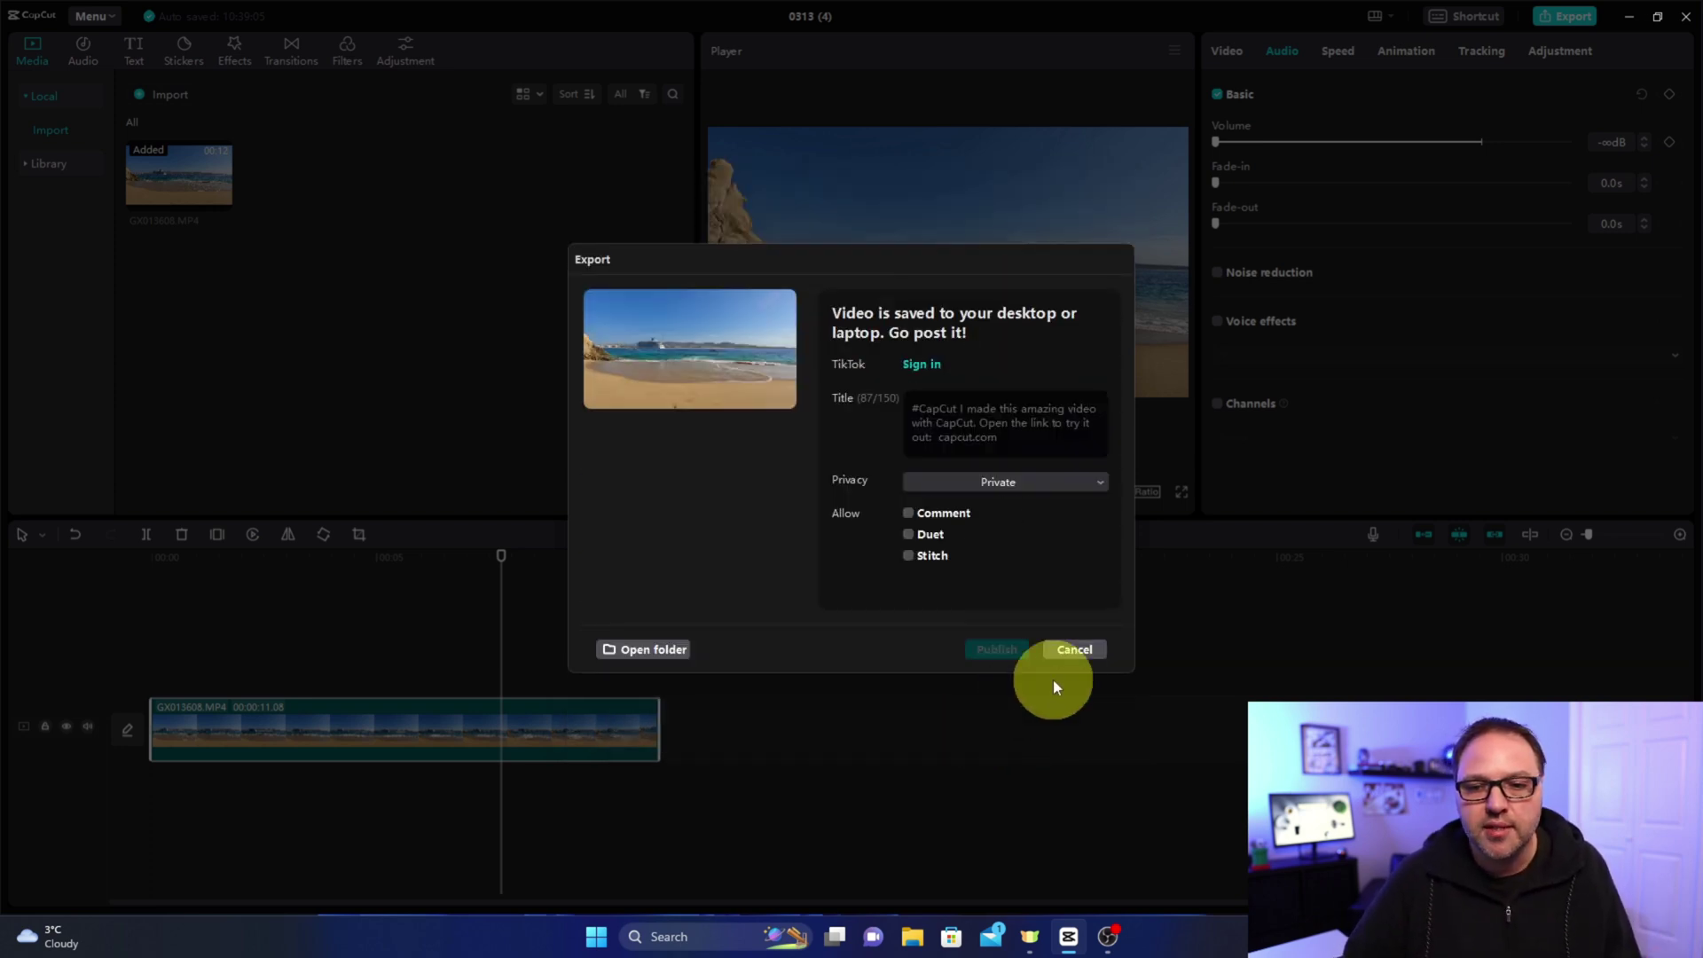
- Dismiss the export dialog, then play 'Beach Muted' from the desktop in VLC and close it
click(1078, 649)
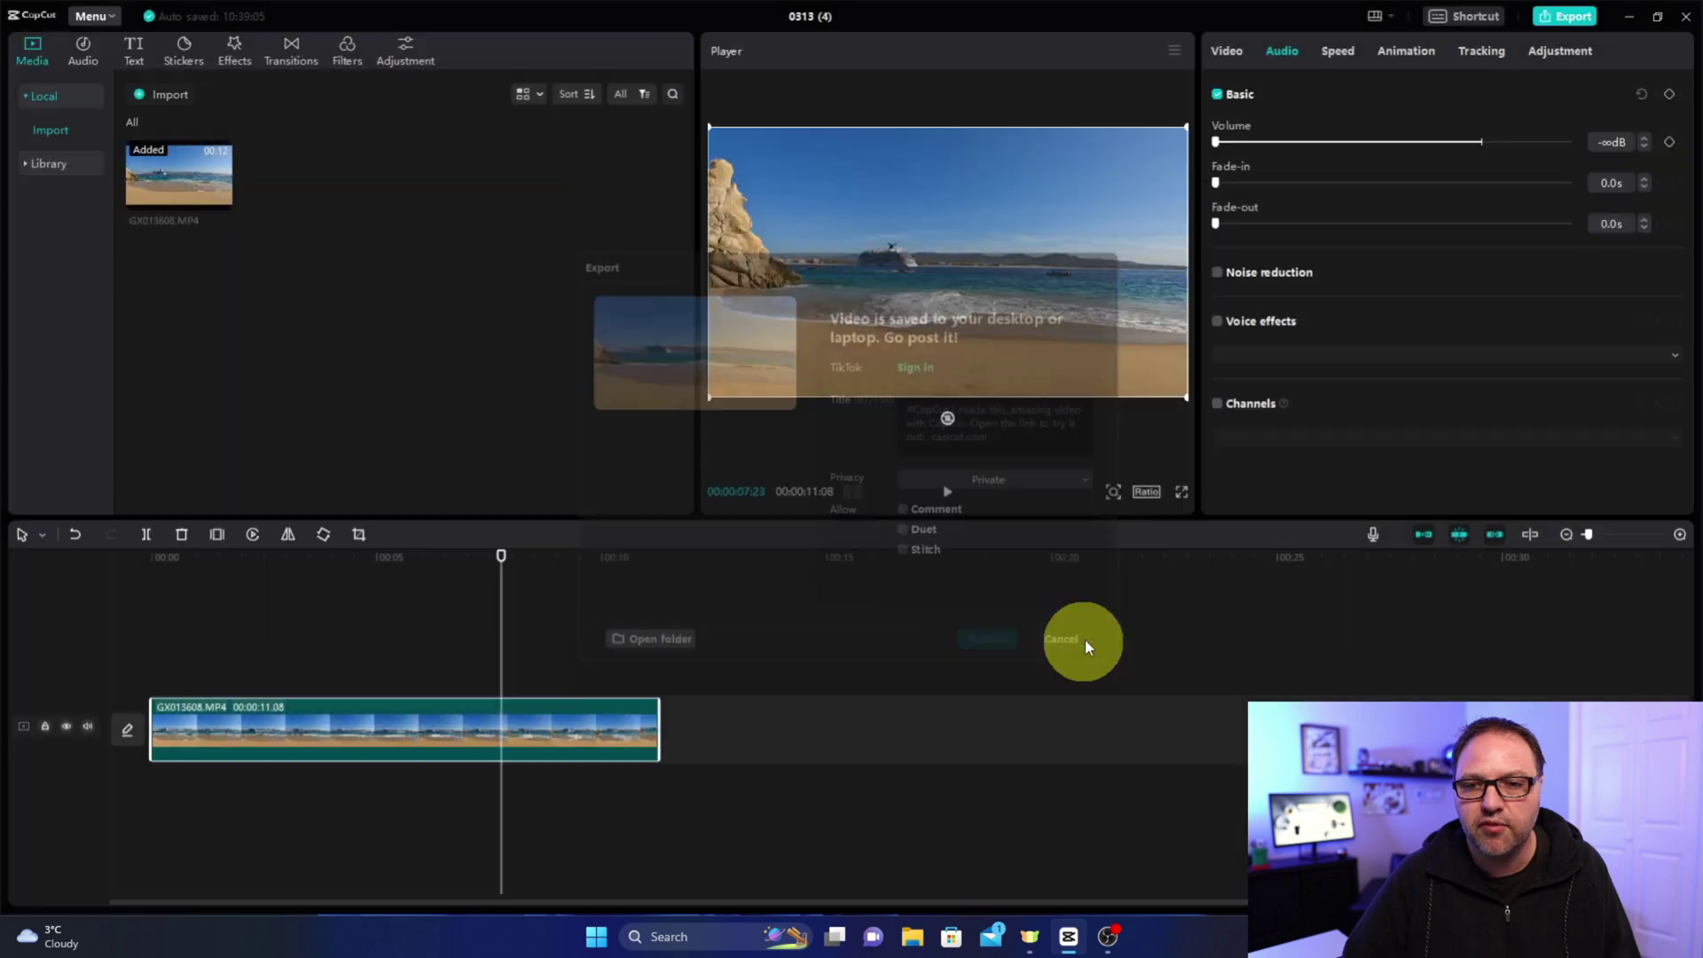
click(1627, 16)
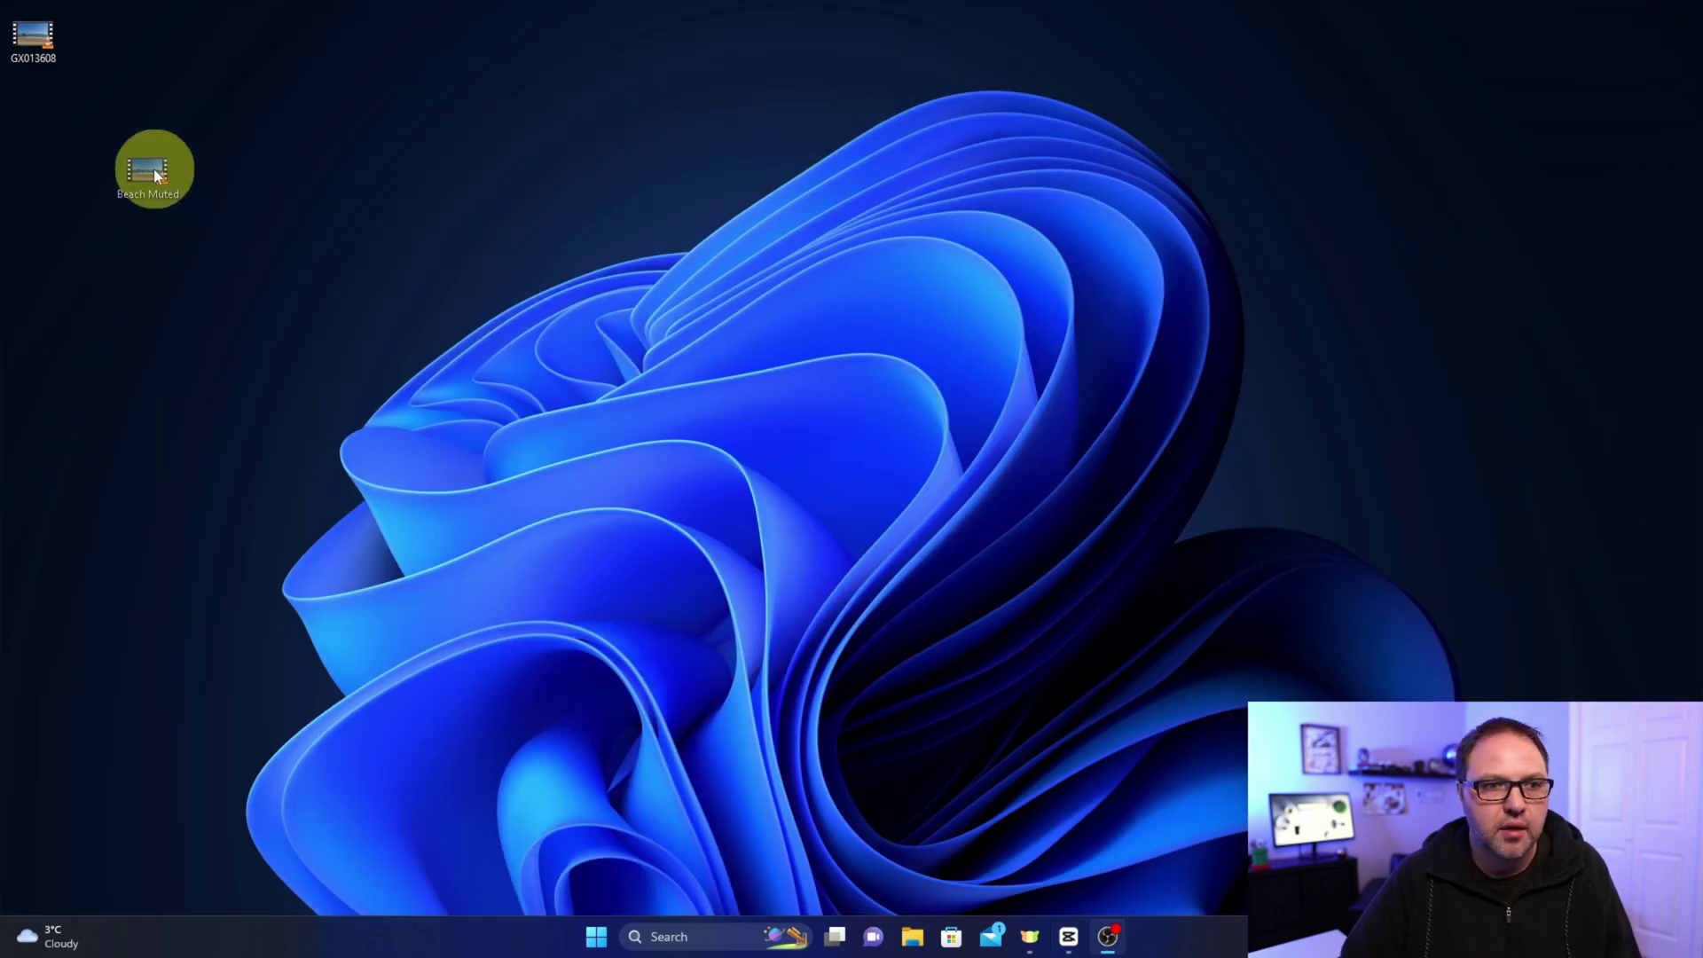
drag(60, 124, 40, 127)
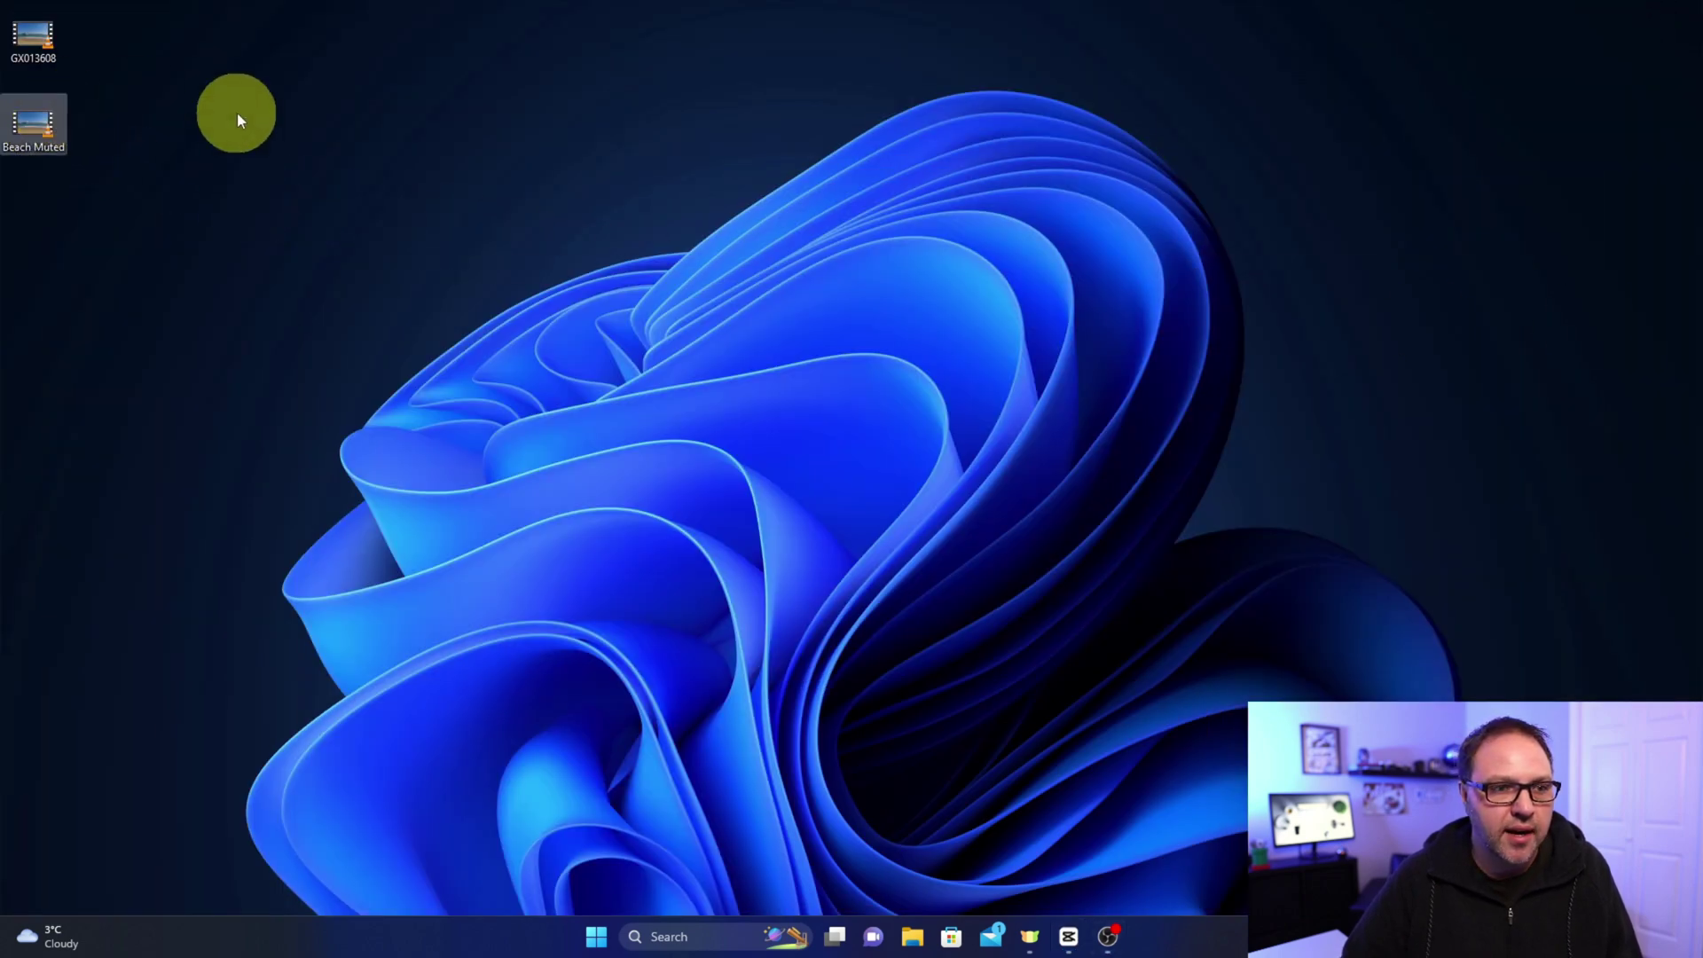
double_click(35, 126)
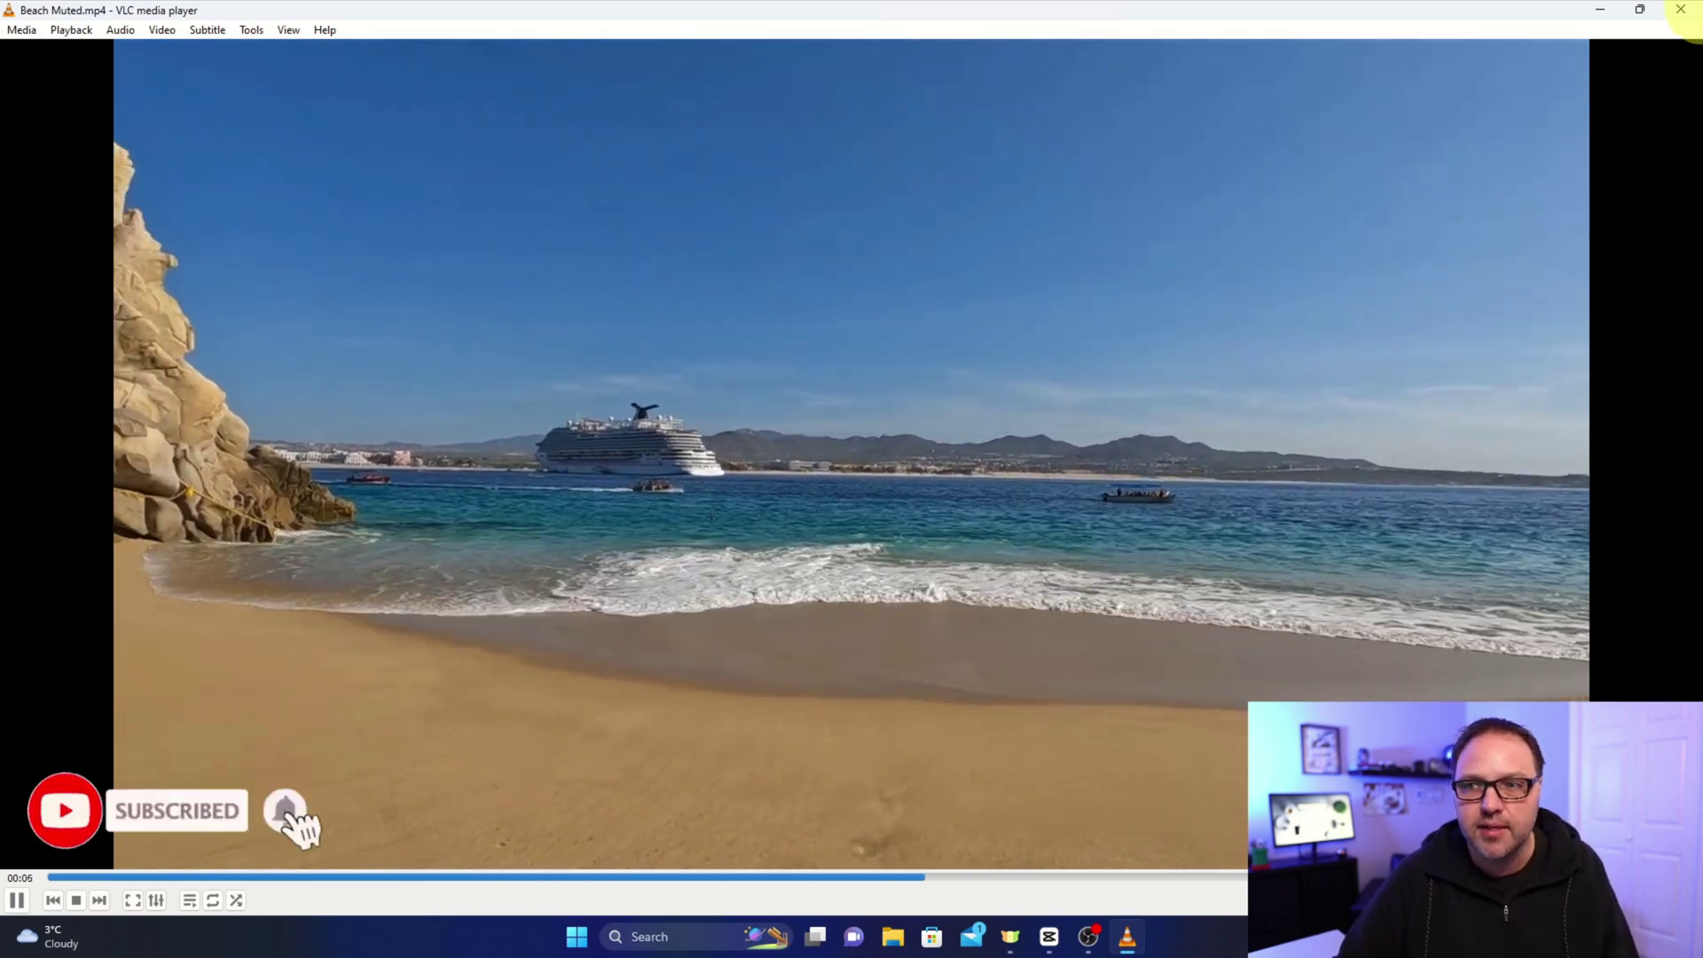
click(1678, 11)
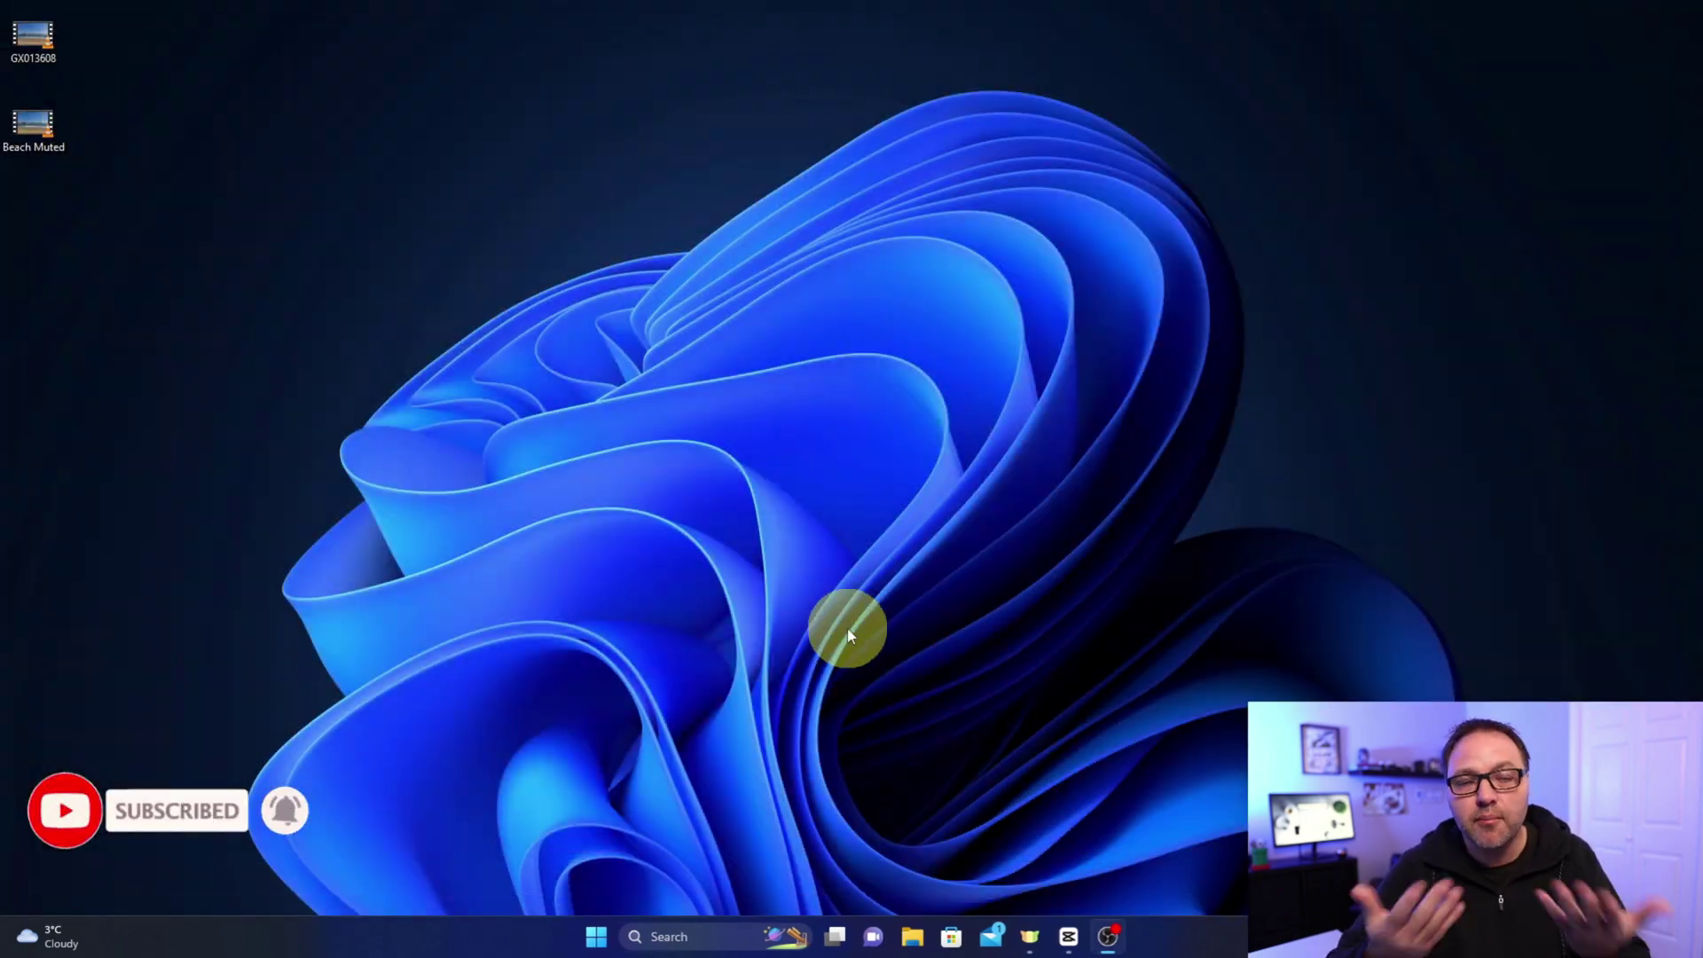